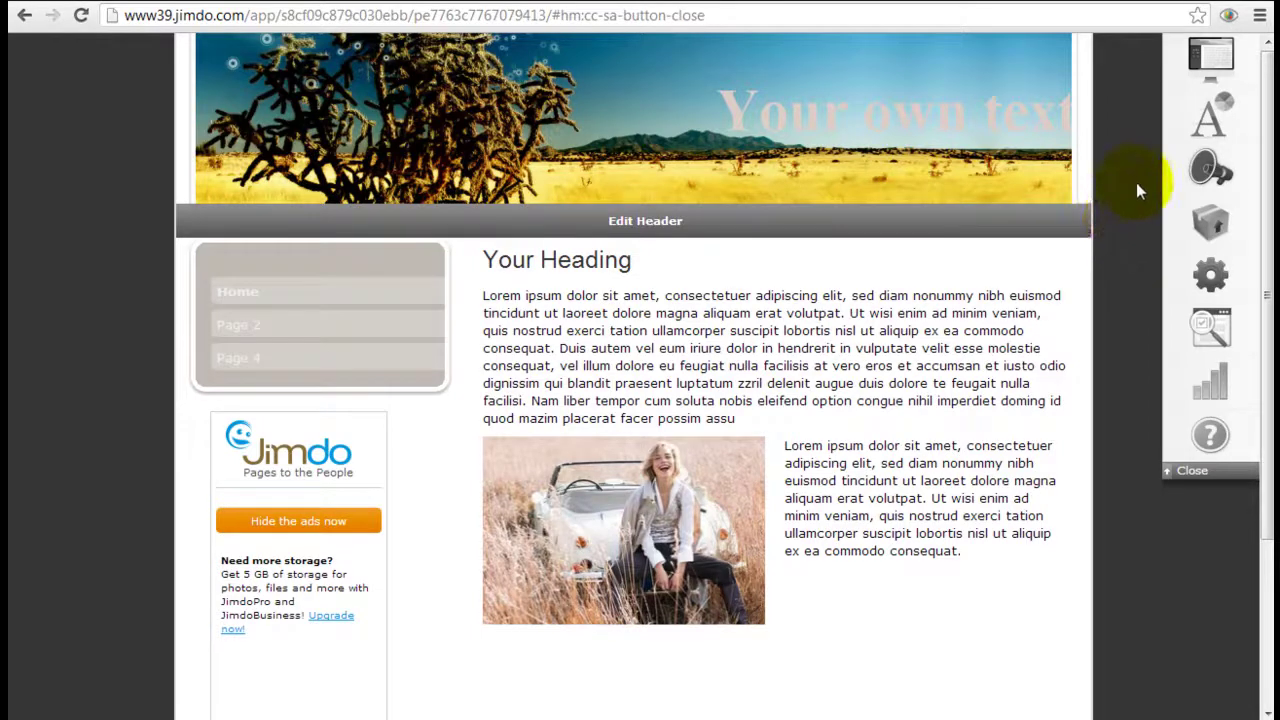
In font settings, preview preset styles 1 through 4, then settle on style 1.
left_click(1237, 112)
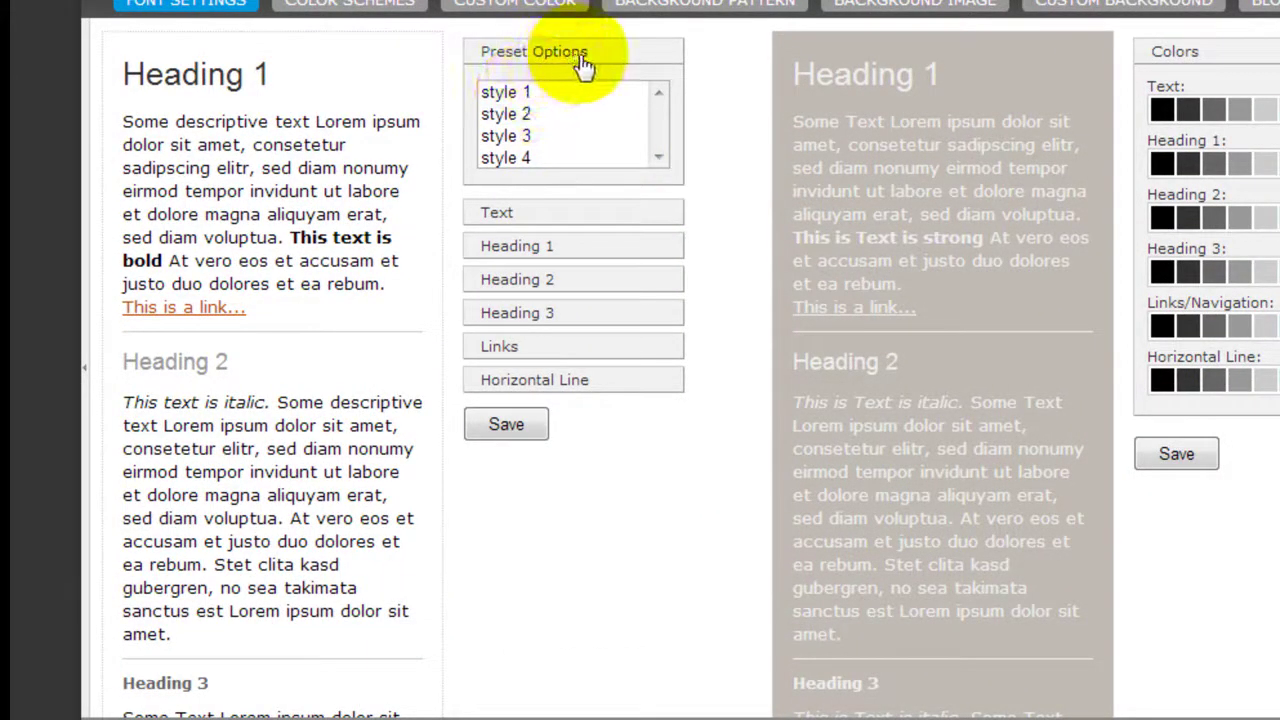
left_click(524, 93)
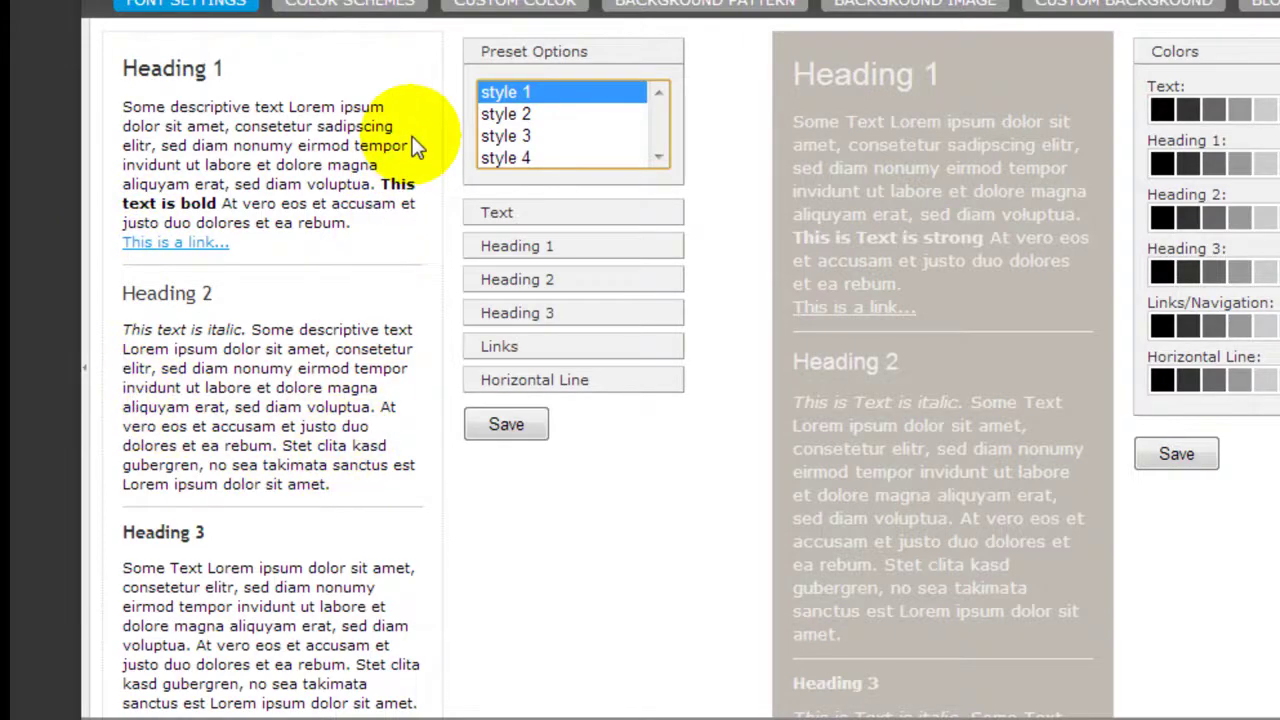
left_click(508, 115)
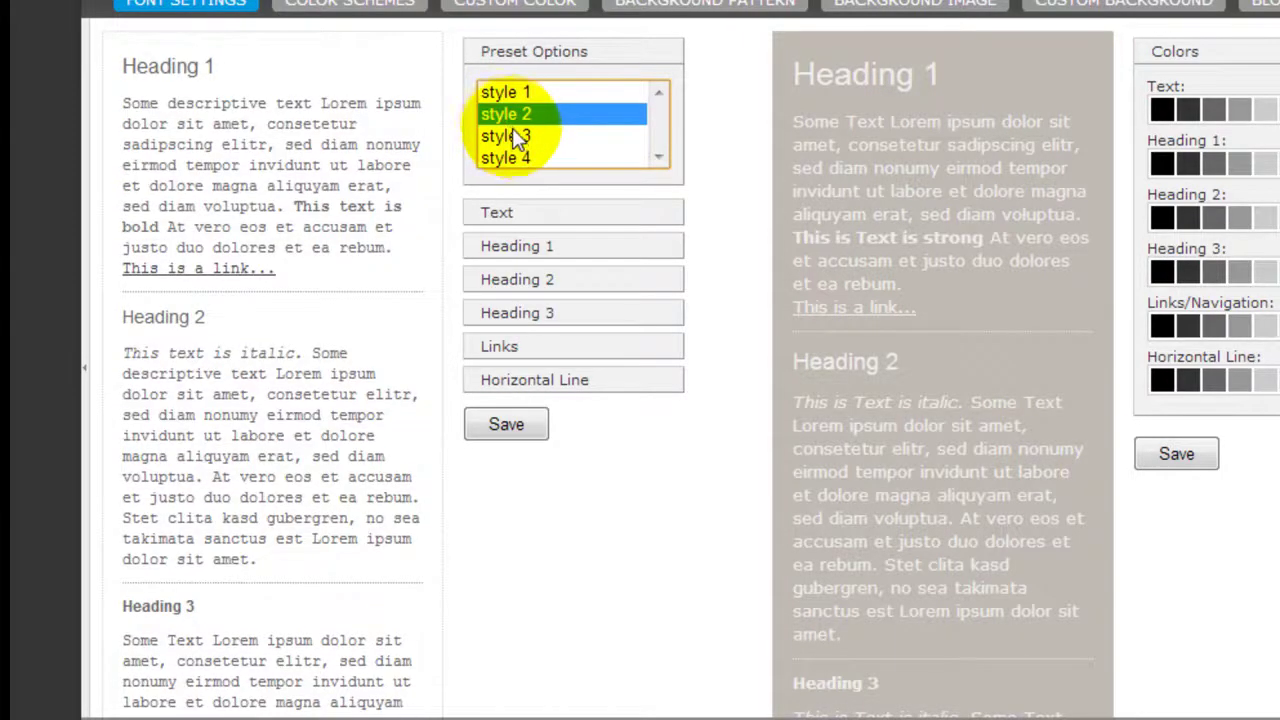
left_click(518, 137)
left_click(521, 158)
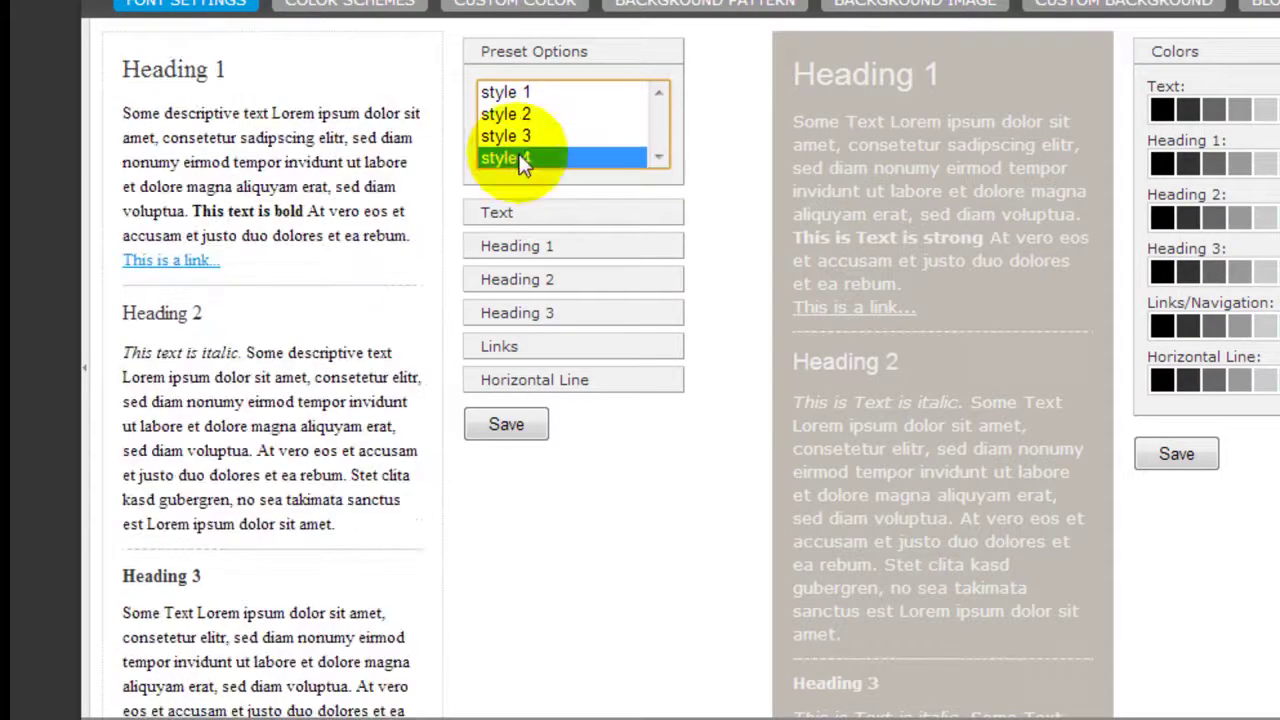
left_click(548, 98)
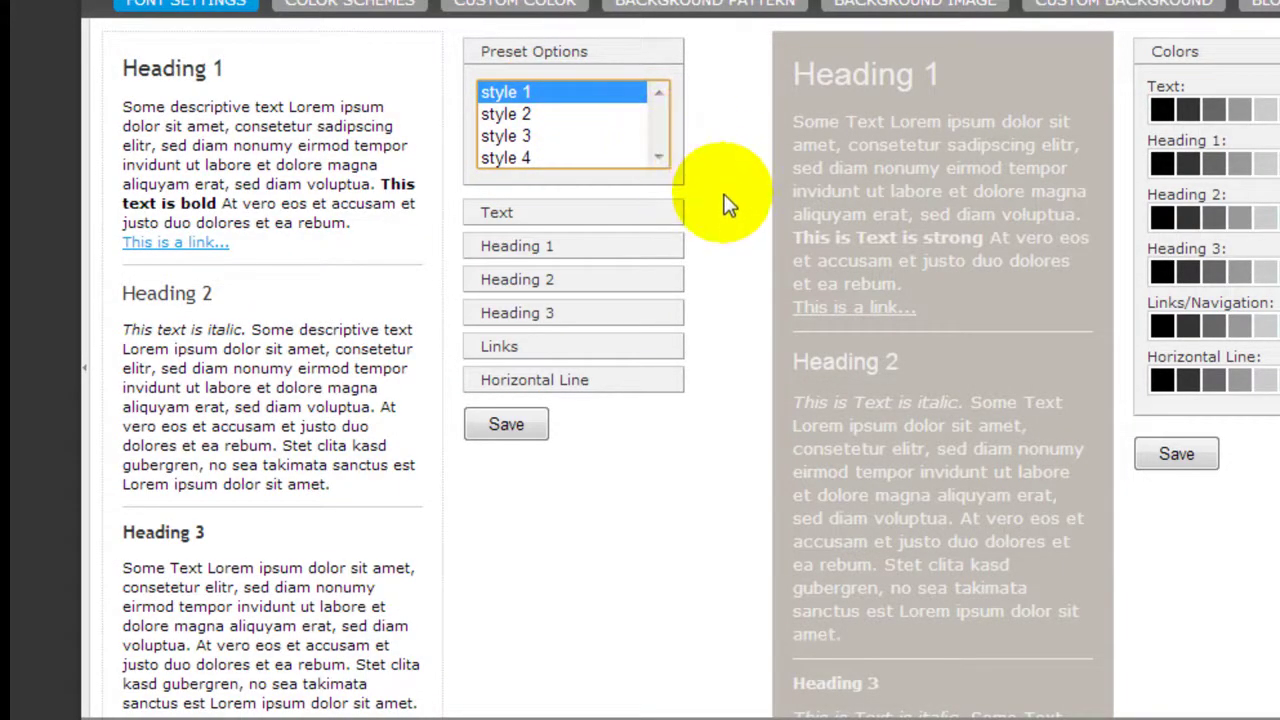
Set body text to Courier New, 13px, with 110% line height after trying 160%.
left_click(597, 212)
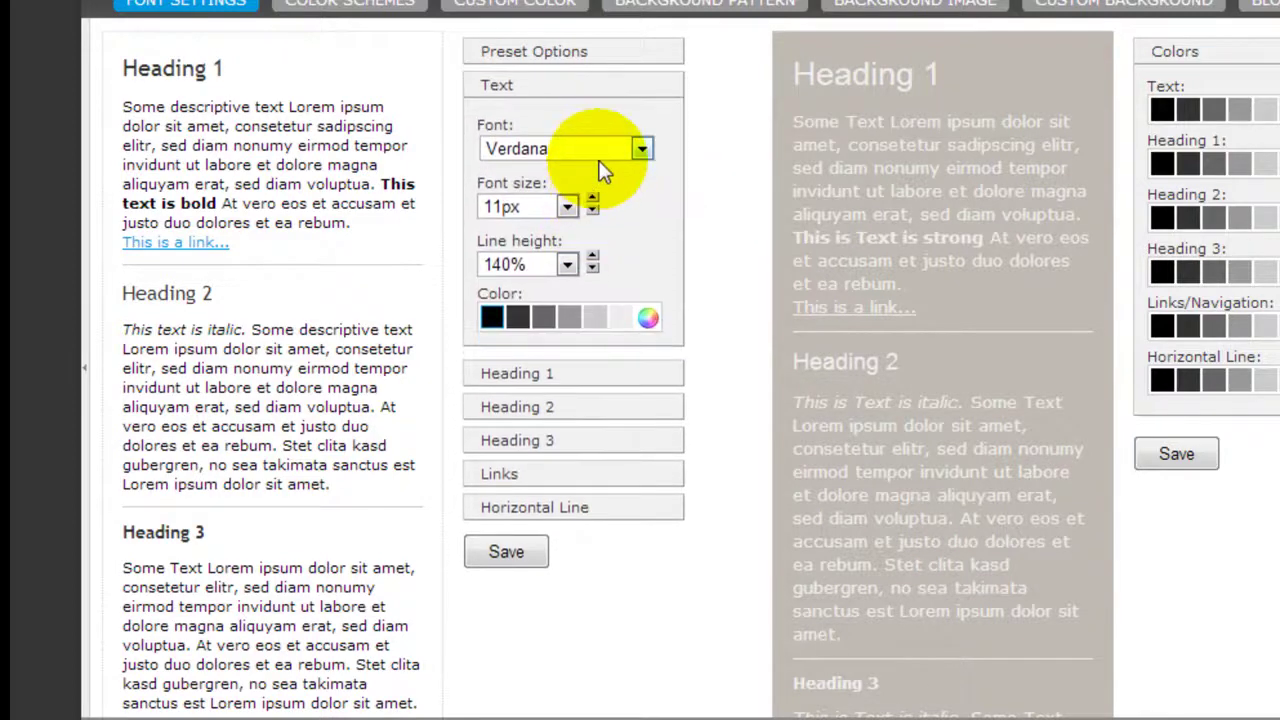
left_click(533, 152)
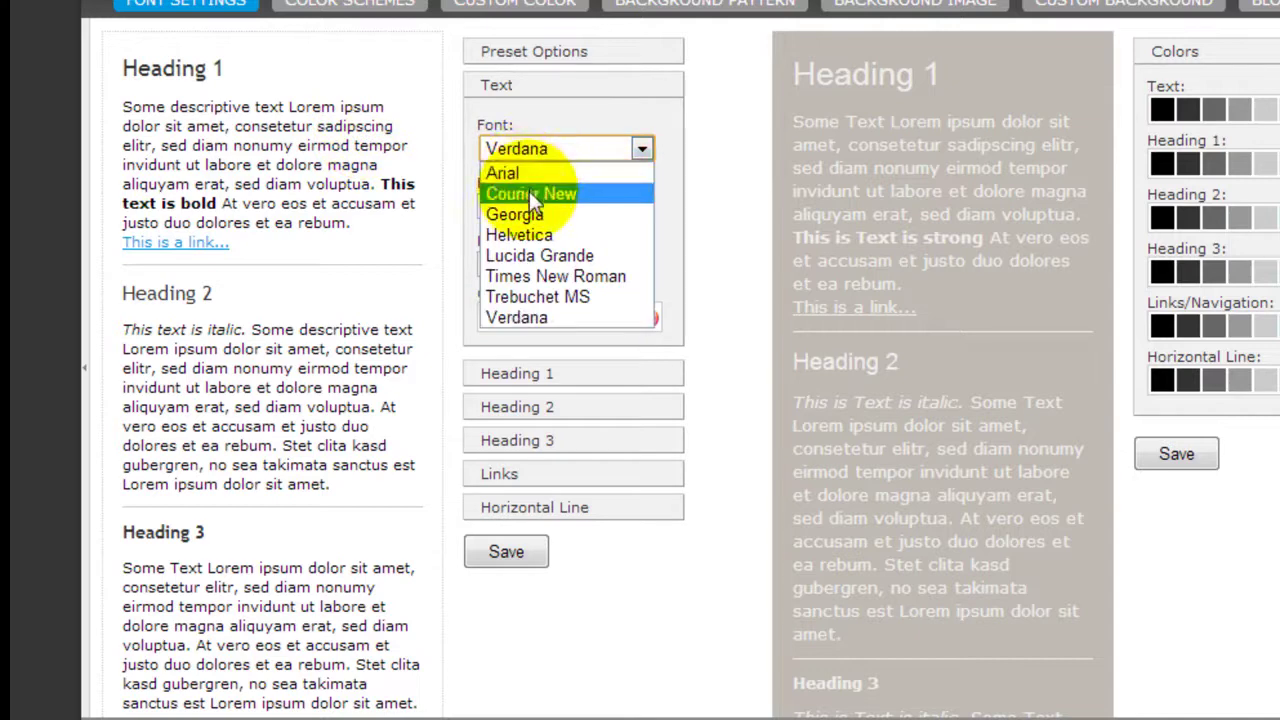
left_click(530, 194)
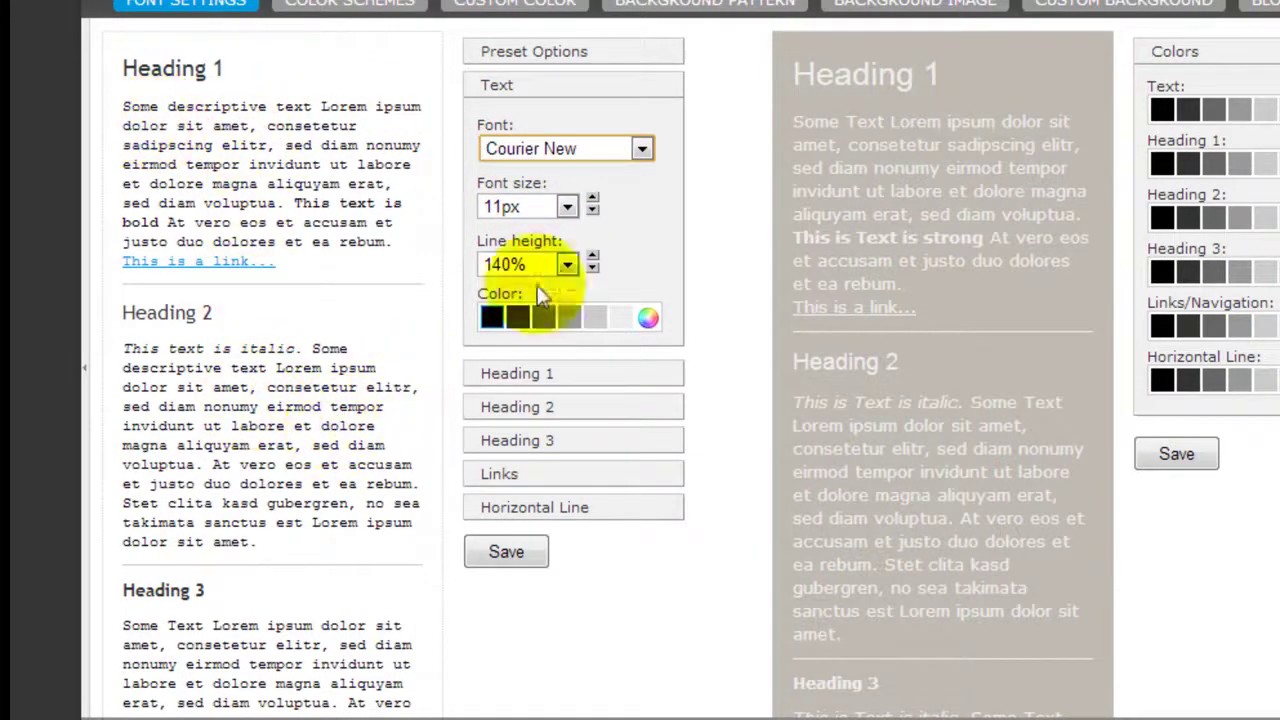
left_click(566, 206)
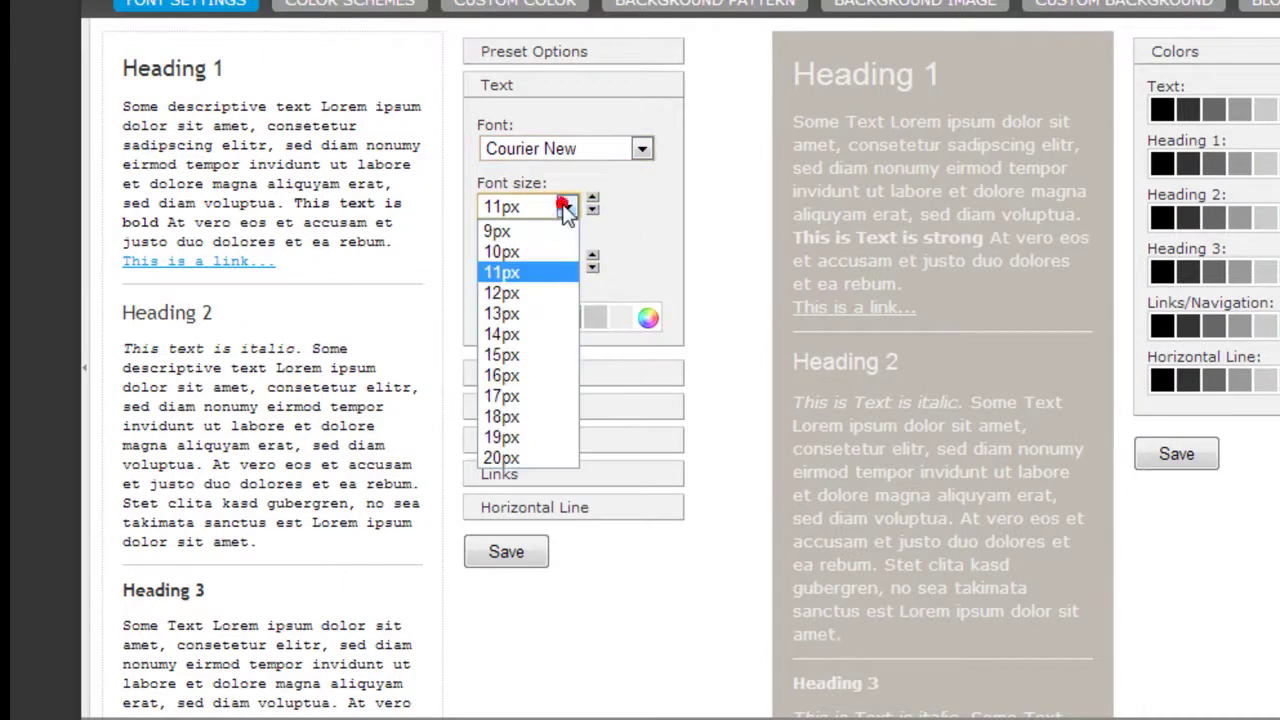
left_click(538, 322)
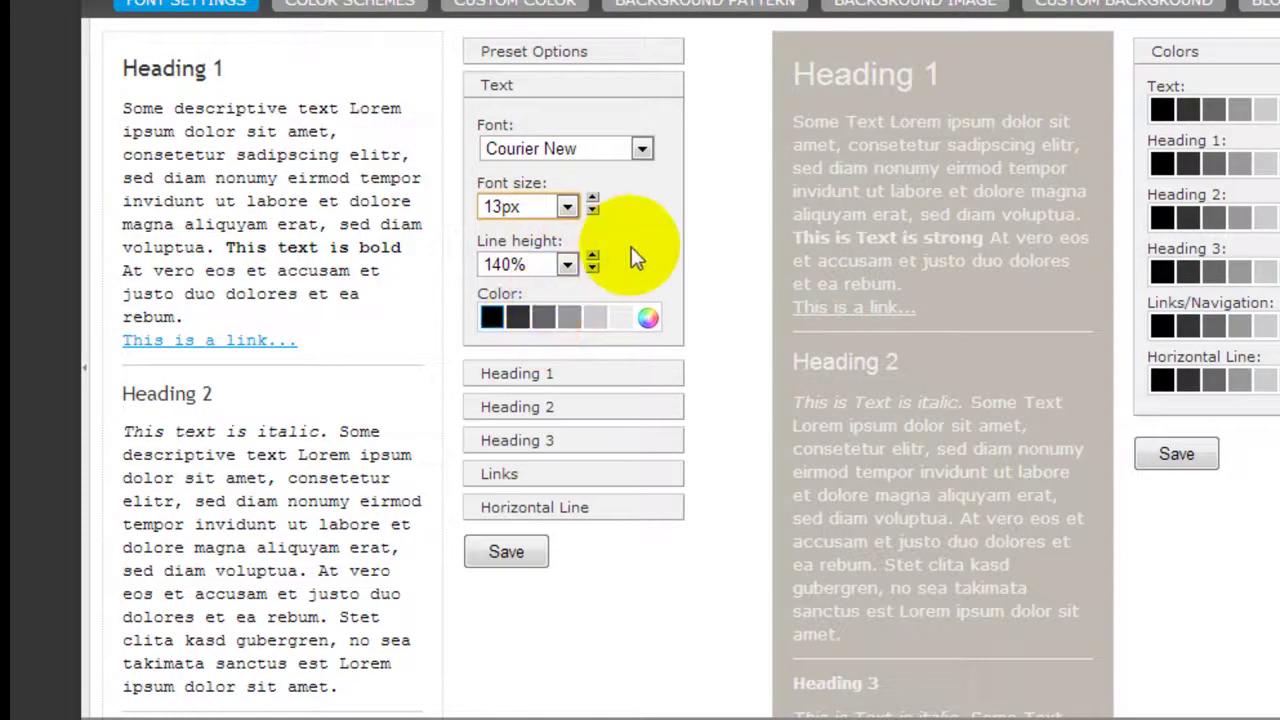
left_click(567, 264)
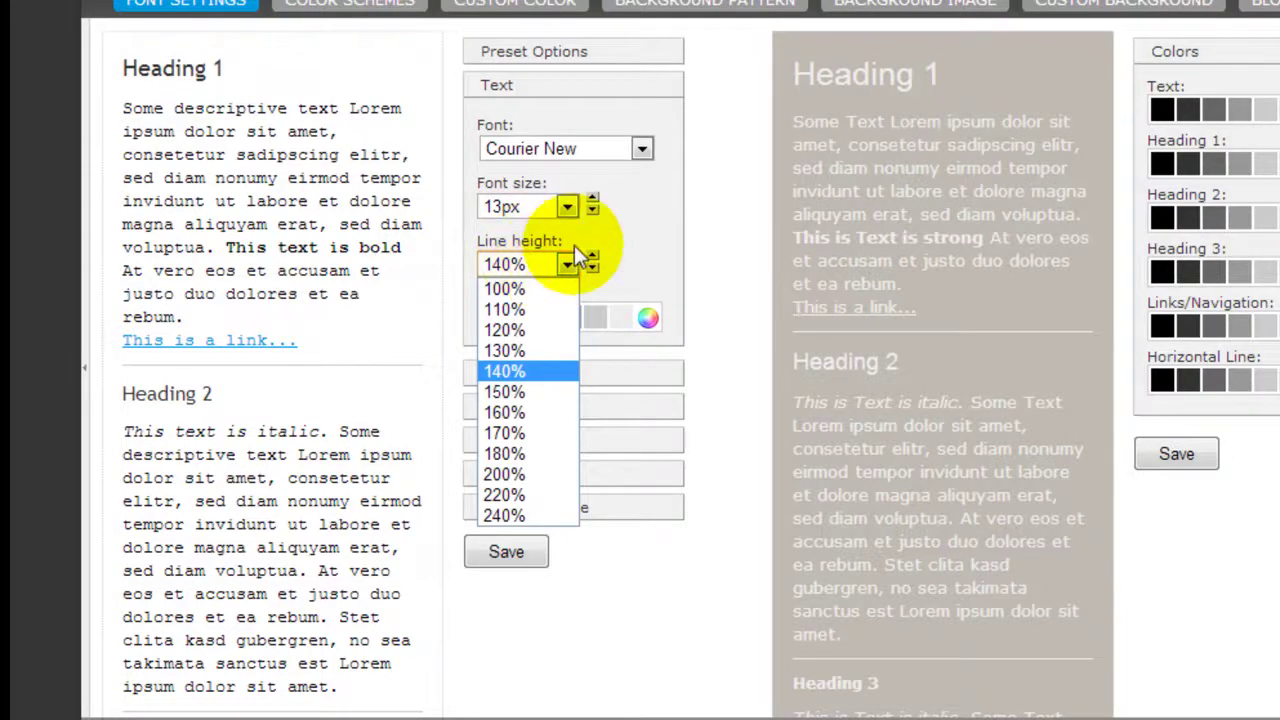
left_click(503, 412)
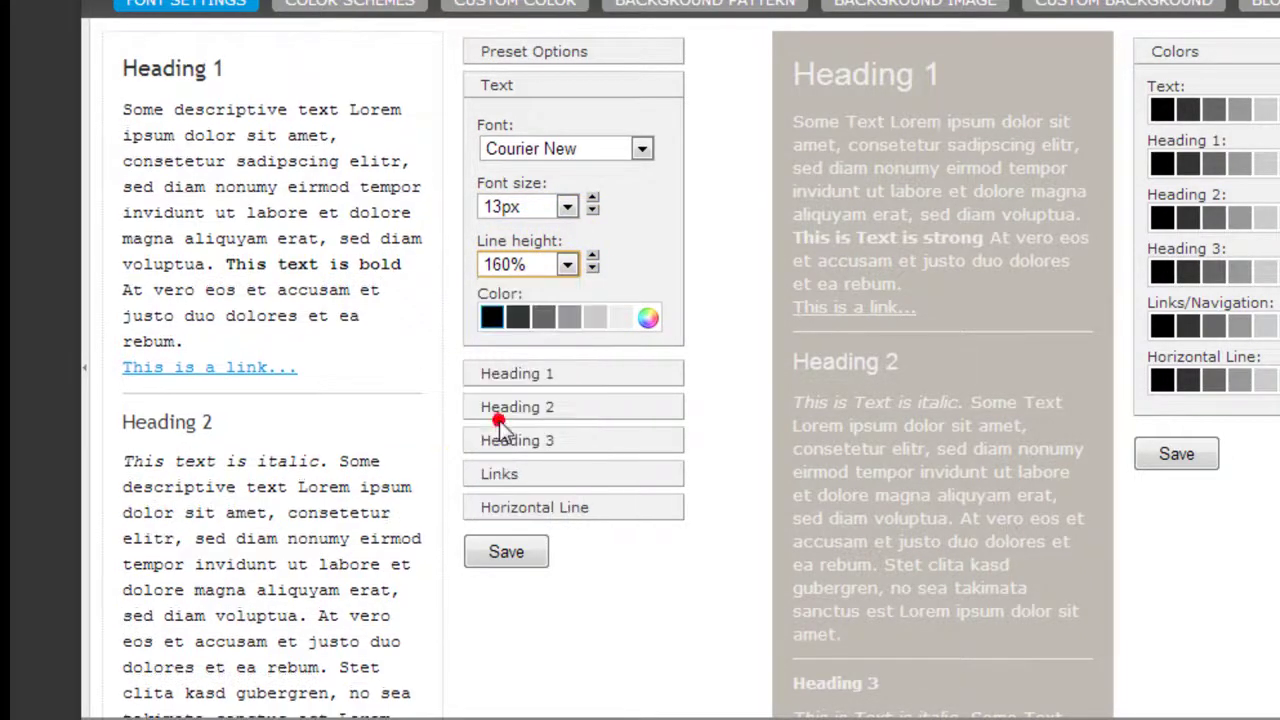
left_click(525, 270)
left_click(512, 268)
left_click(505, 309)
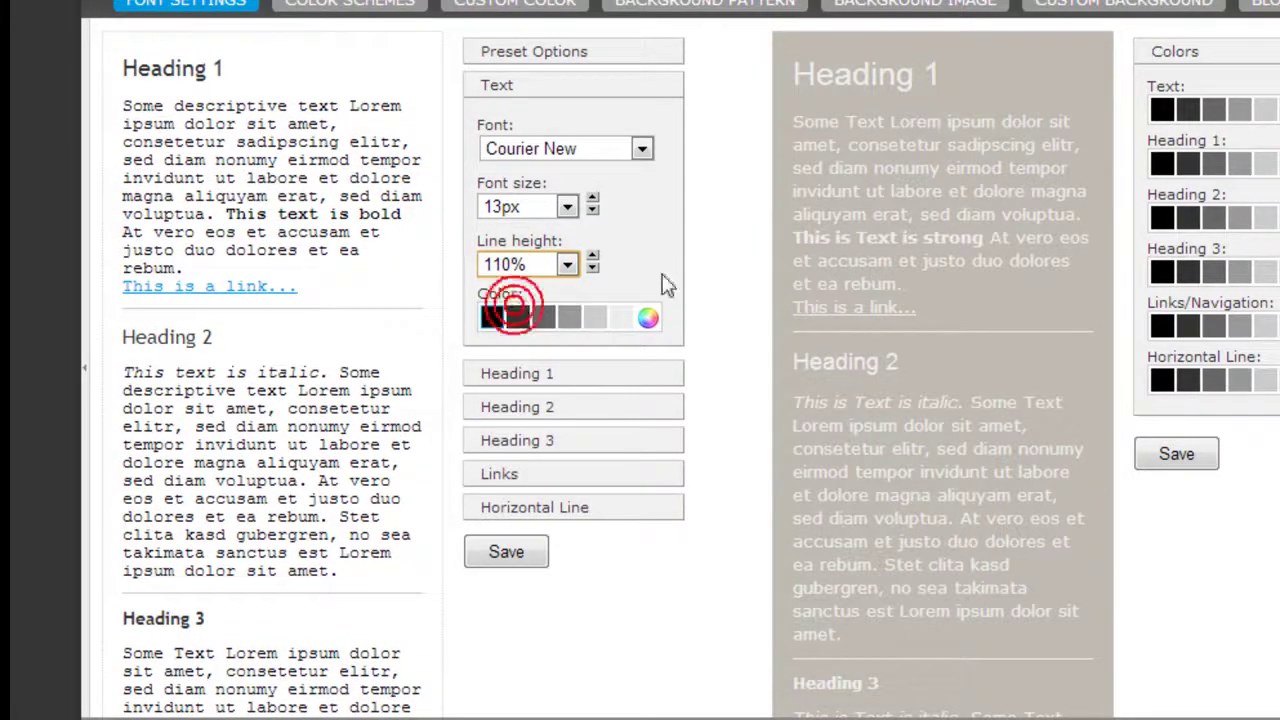
Make Heading 1 Georgia, bold and italic, then view the Heading 2 and Links options.
left_click(634, 375)
left_click(586, 183)
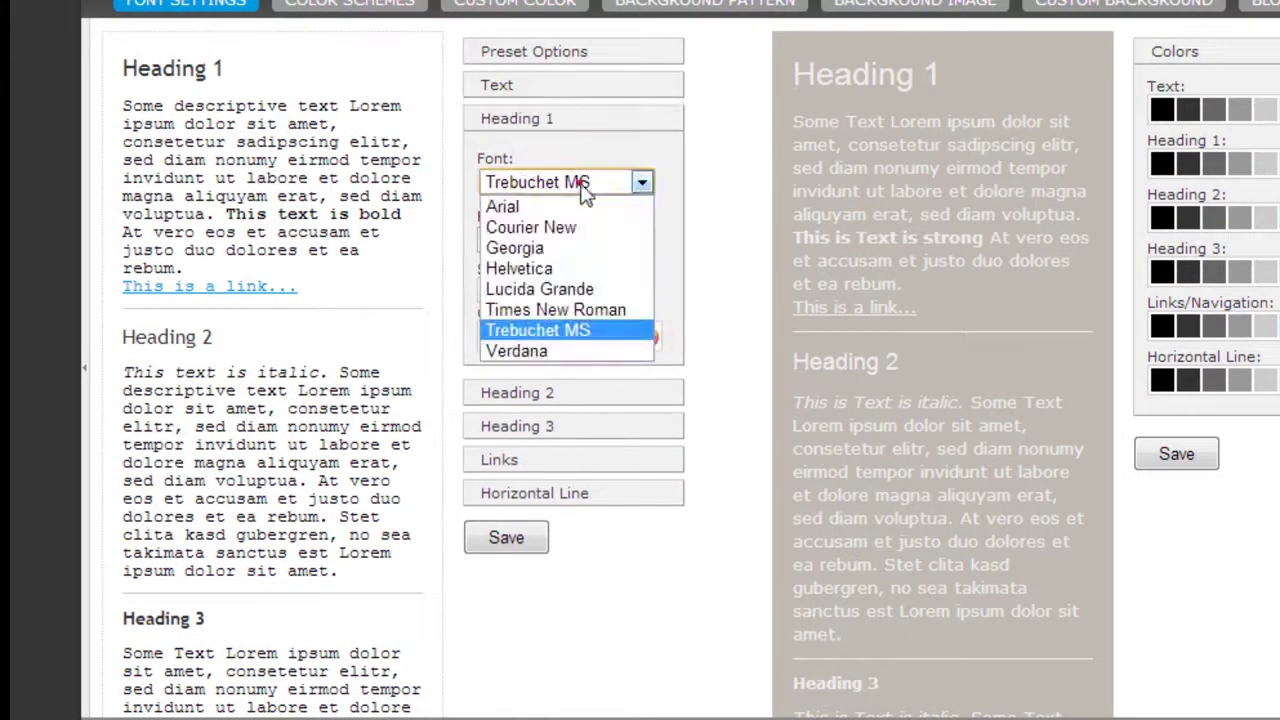
left_click(531, 310)
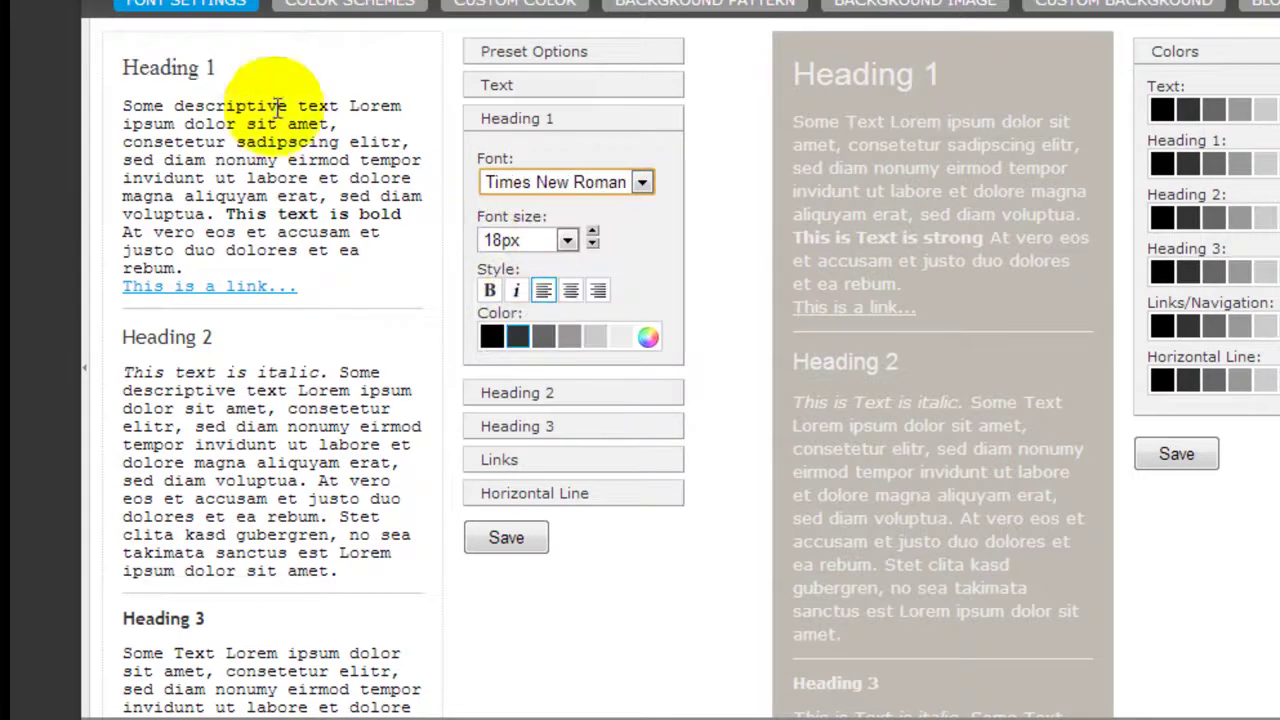
left_click(556, 179)
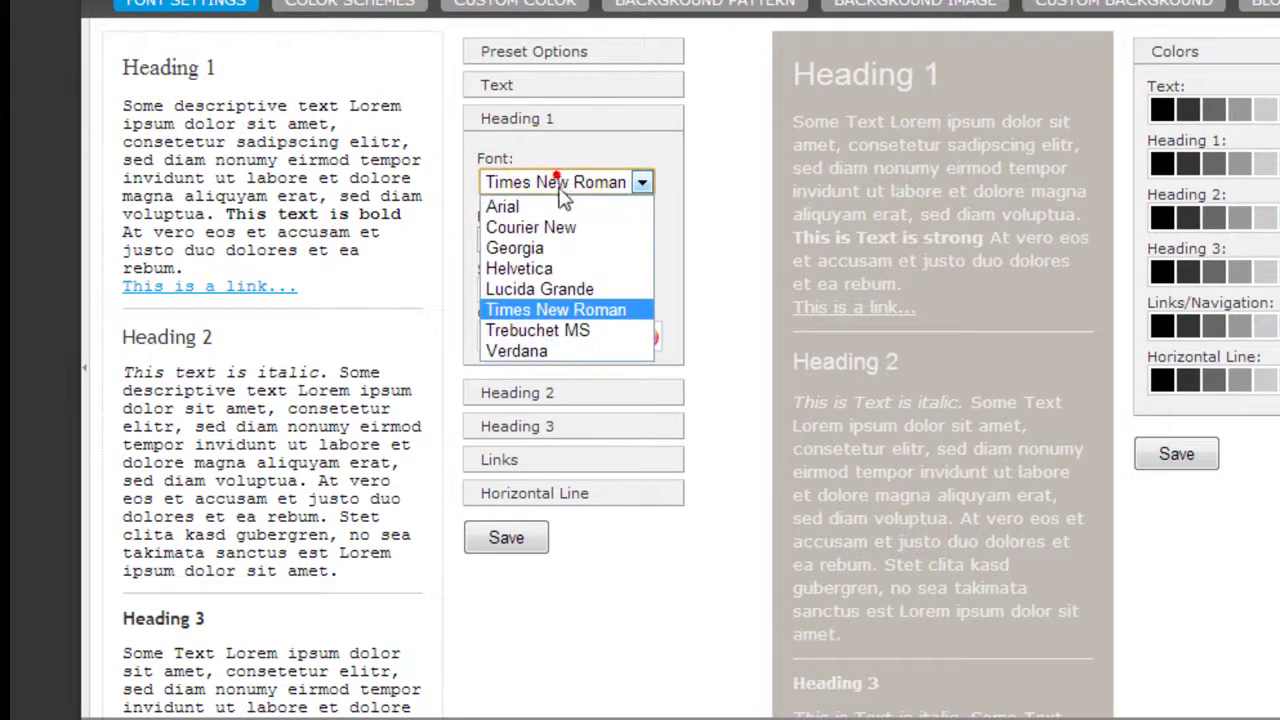
left_click(552, 249)
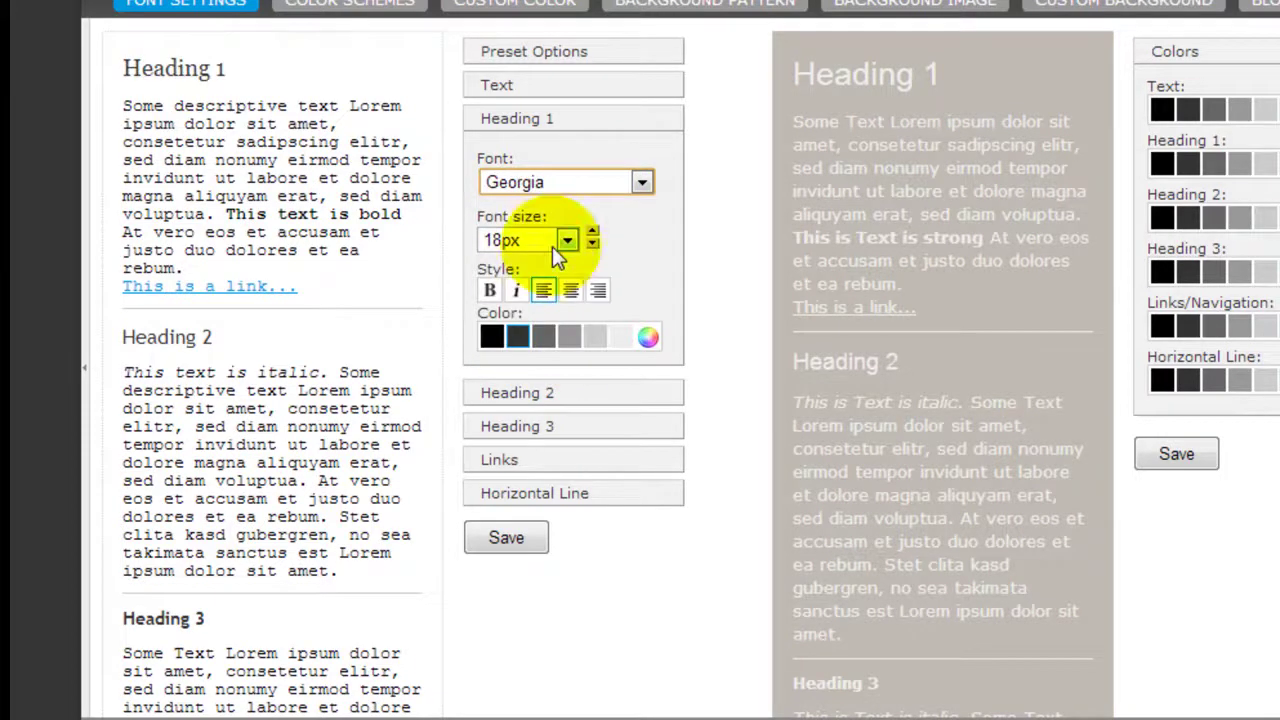
left_click(492, 291)
left_click(516, 290)
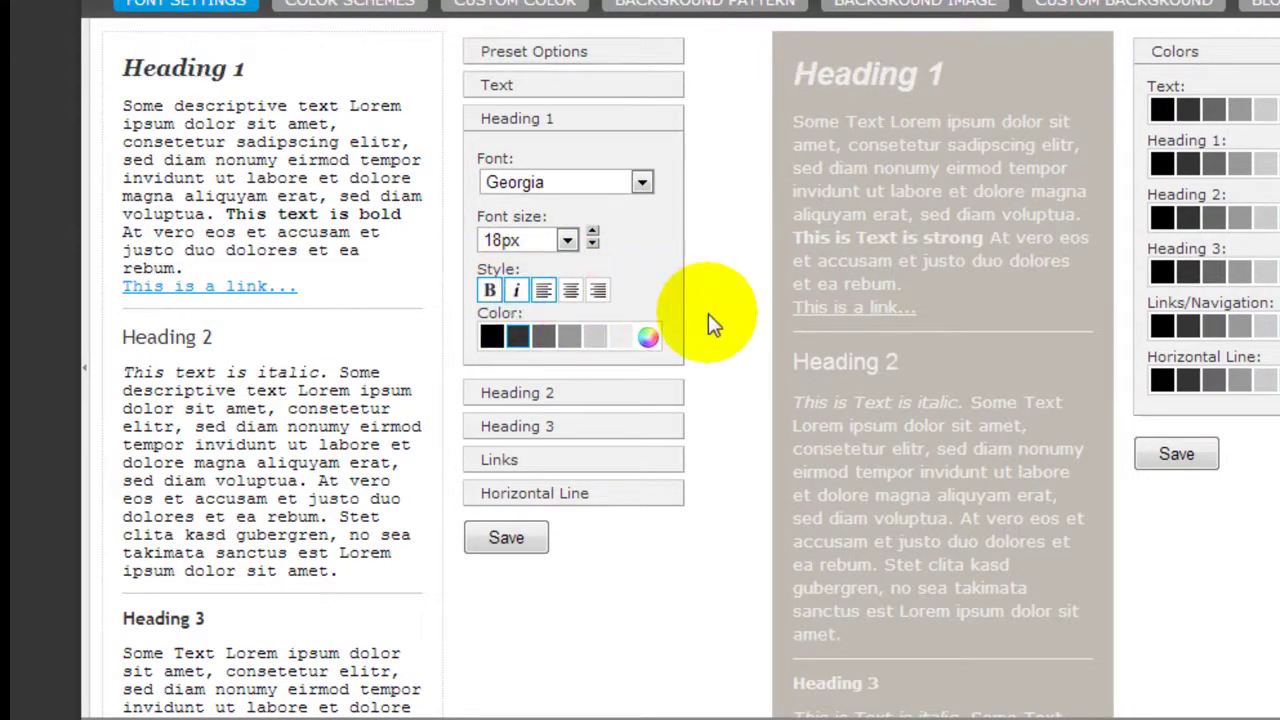
left_click(608, 392)
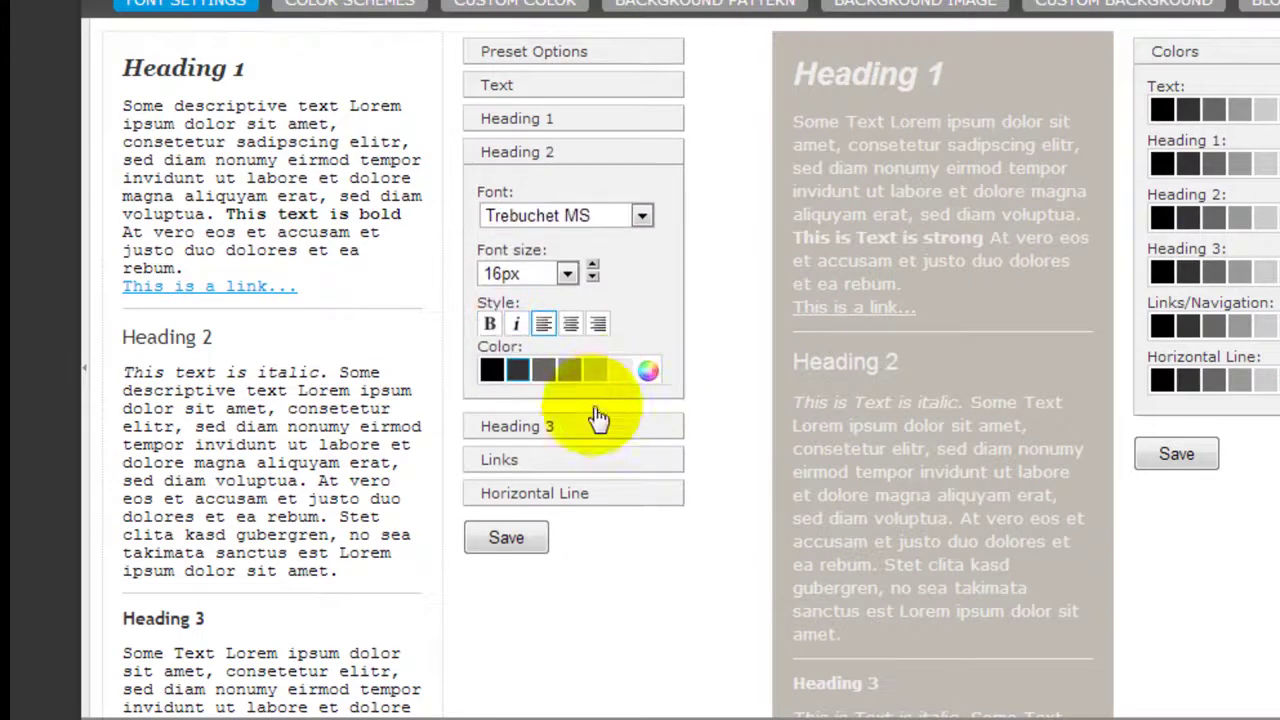
left_click(577, 462)
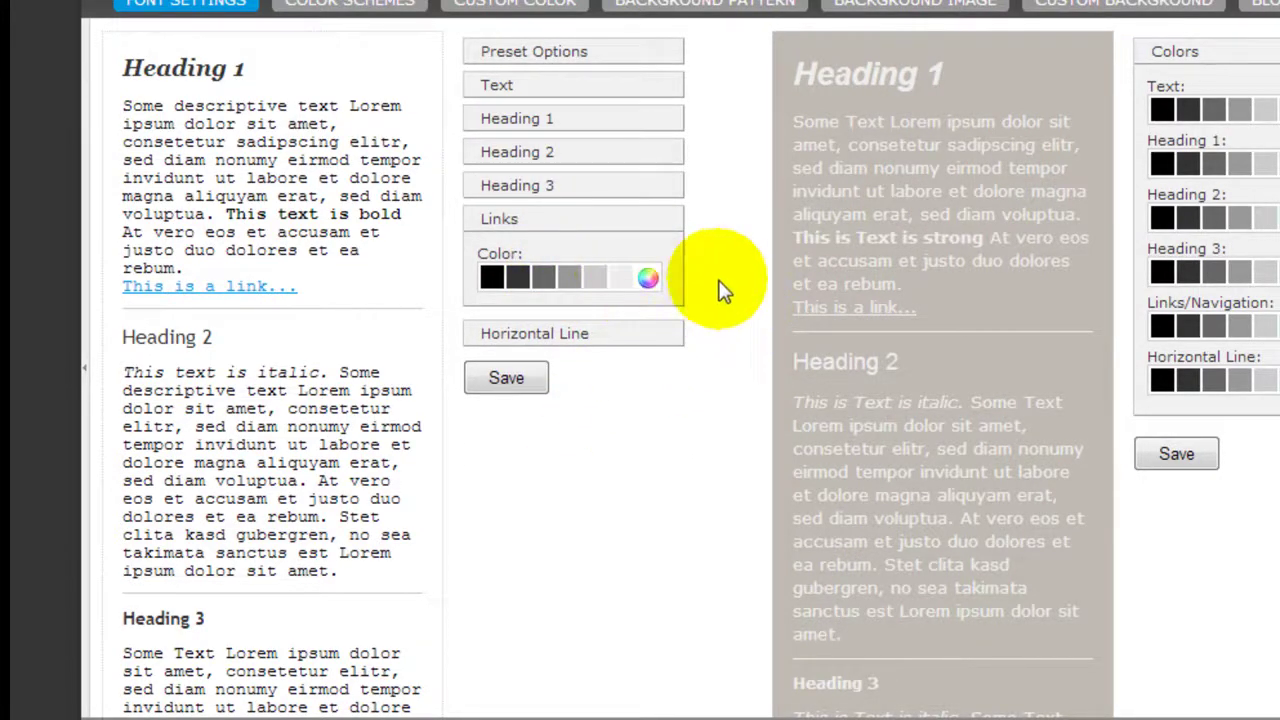
Open the link colour wheel, then make the horizontal lines blue (001AF2).
left_click(648, 278)
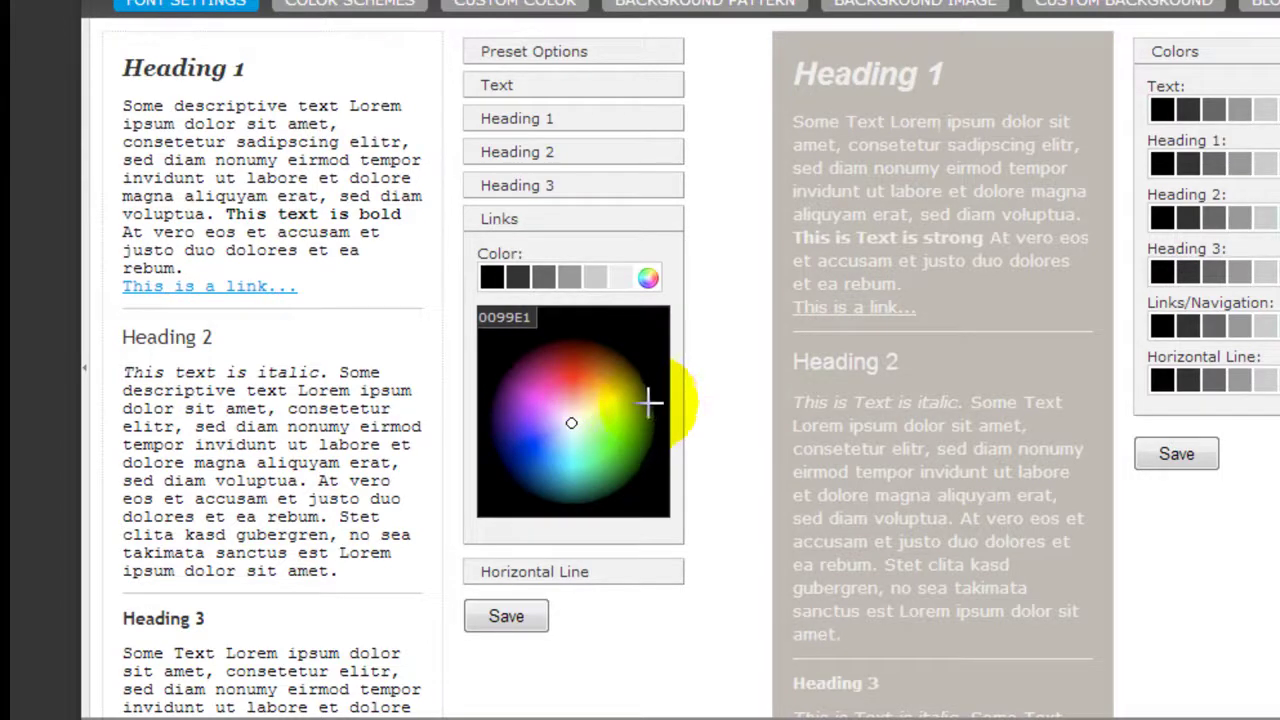
left_click(608, 577)
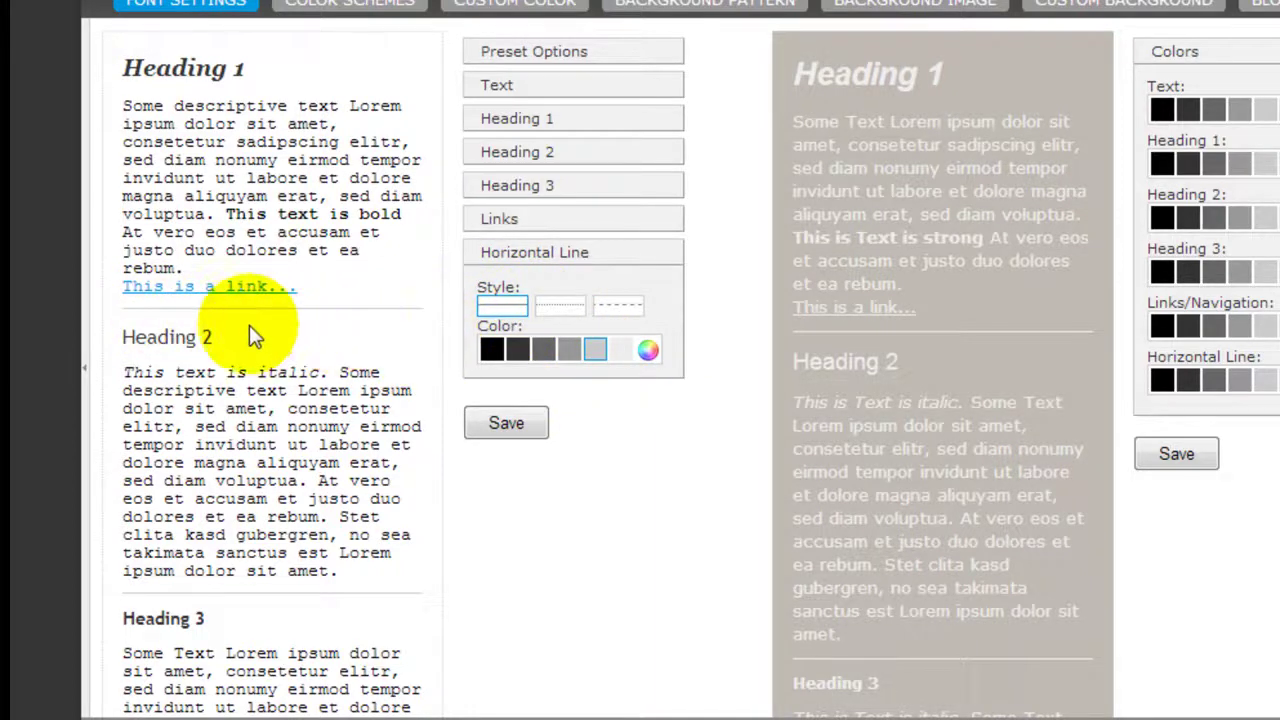
left_click(645, 350)
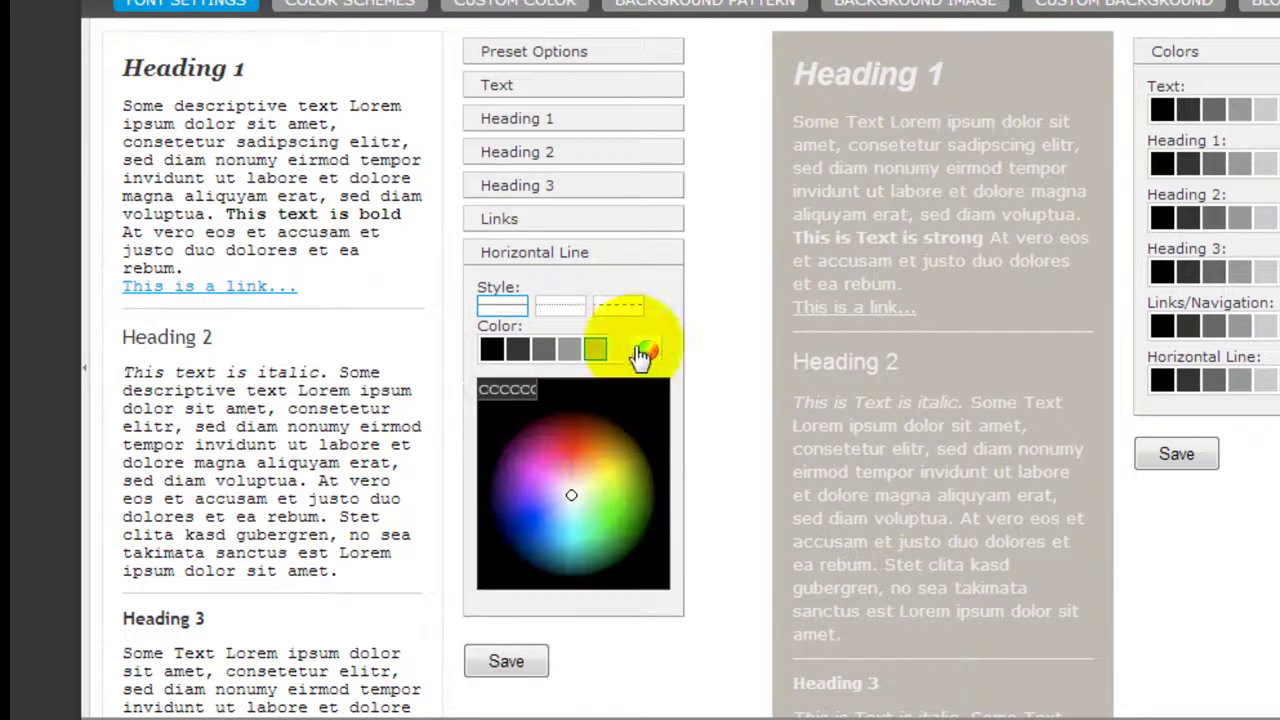
left_click(570, 425)
left_click_drag(570, 427, 534, 516)
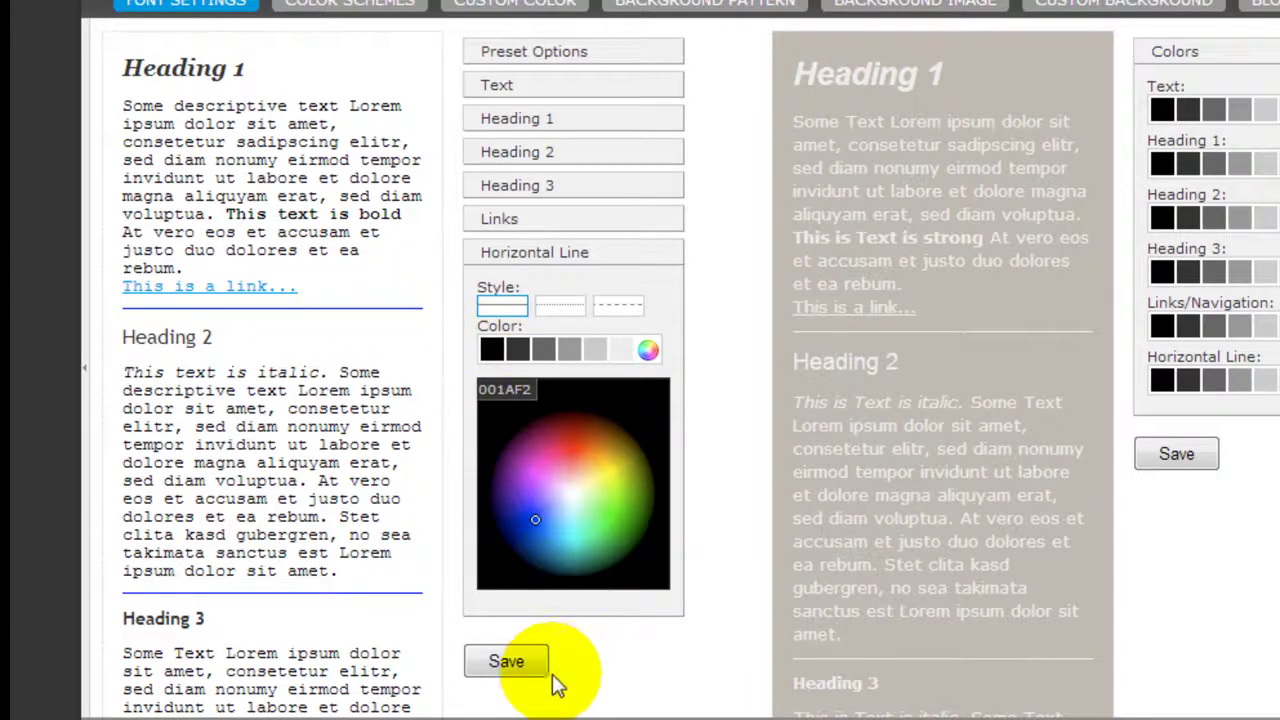
Save the customised font settings and accept them on the site.
left_click(512, 664)
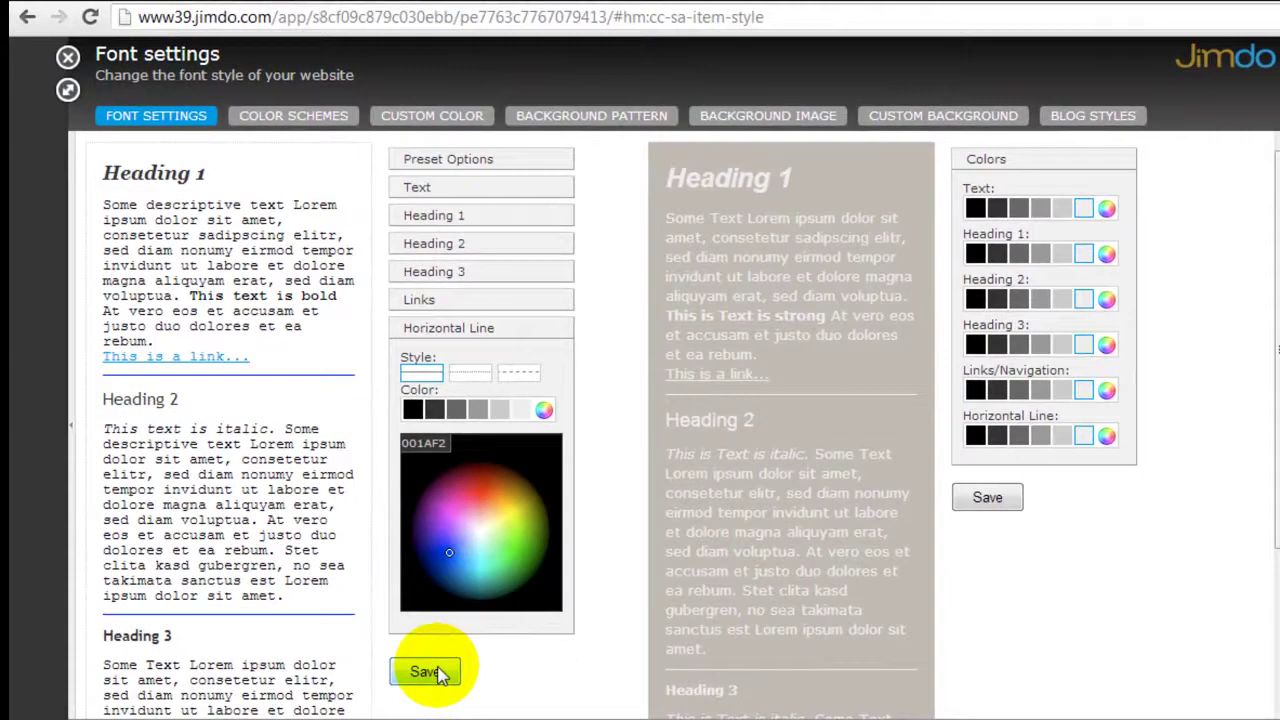
left_click(440, 674)
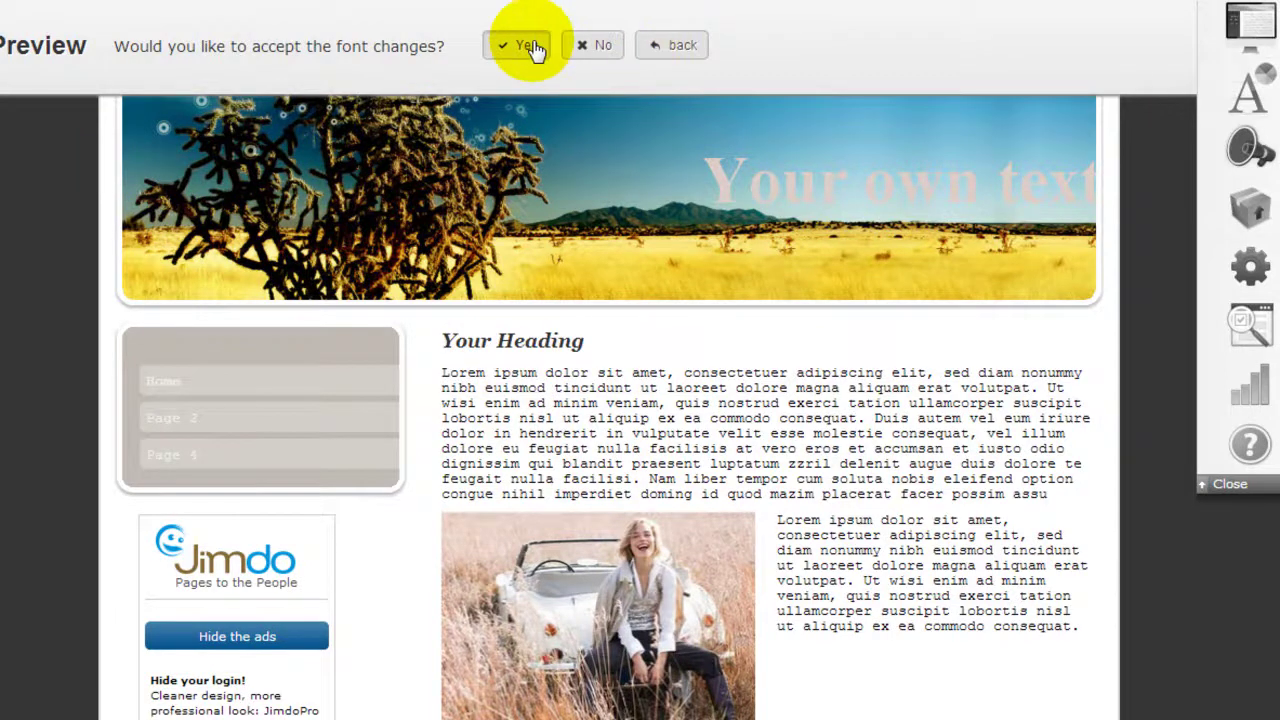
mouse_move(760, 470)
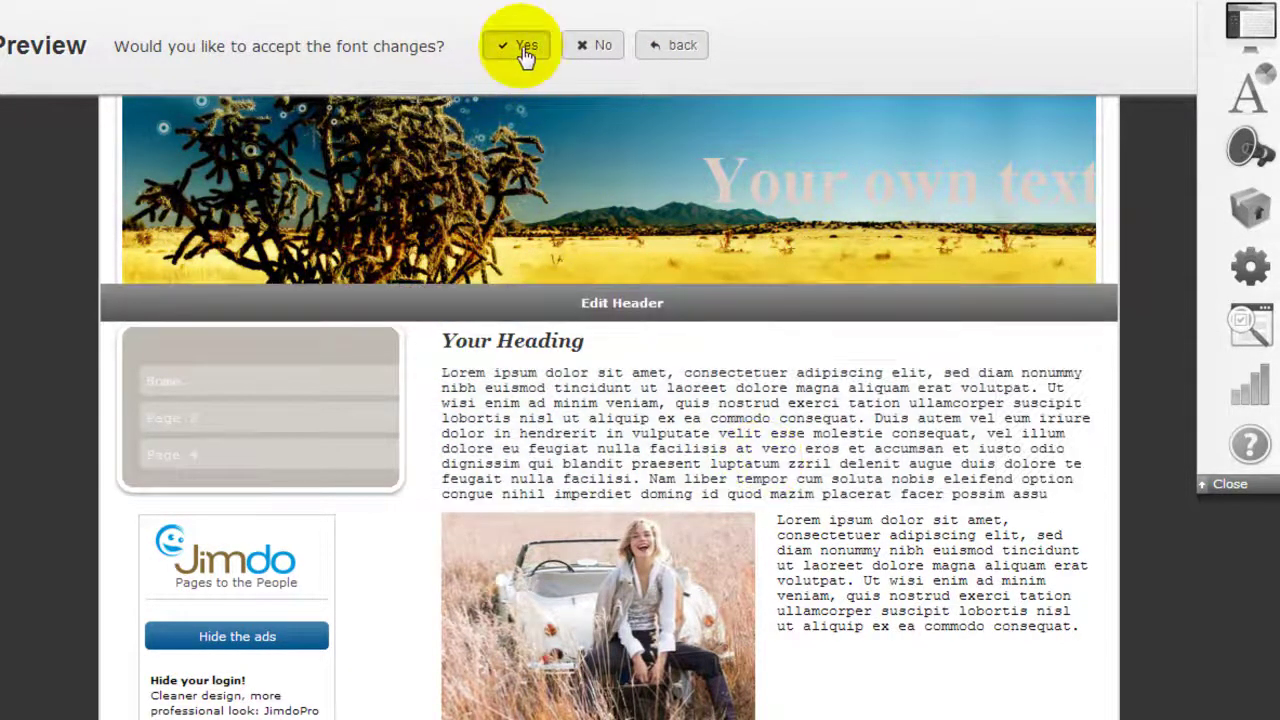
left_click(522, 47)
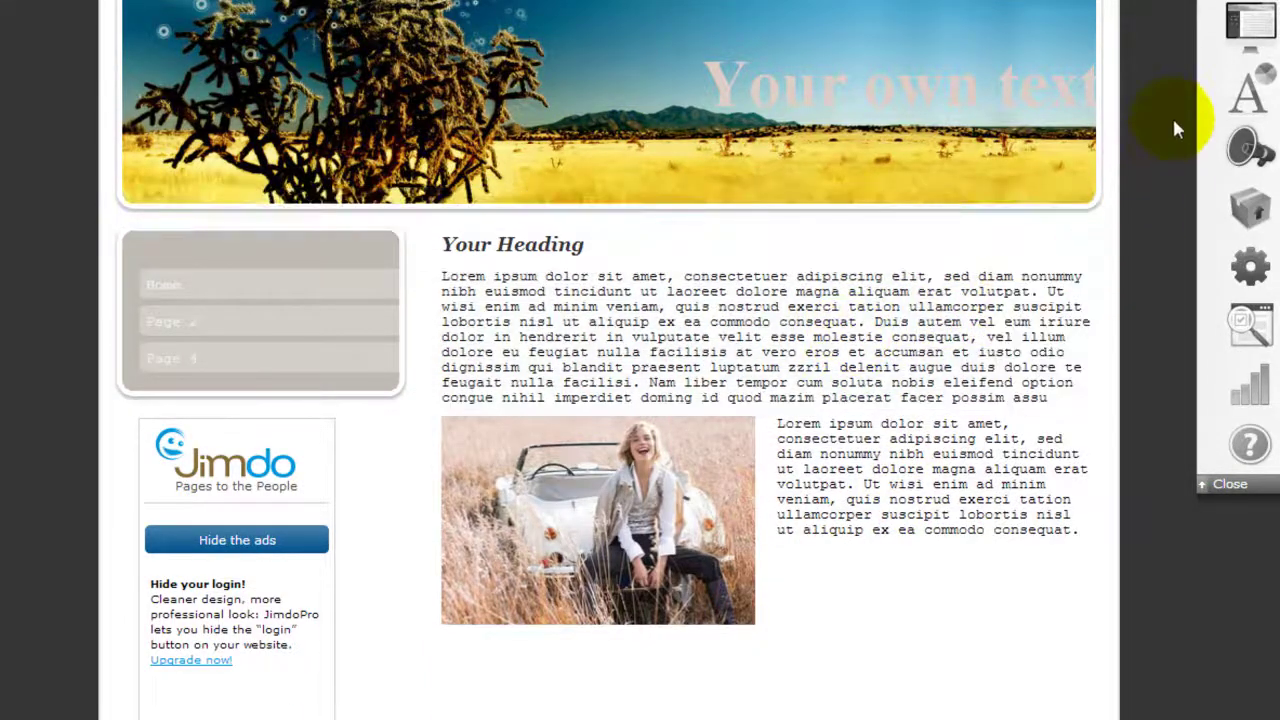
Replace the custom fonts with the style 1 preset and save it.
left_click(1248, 92)
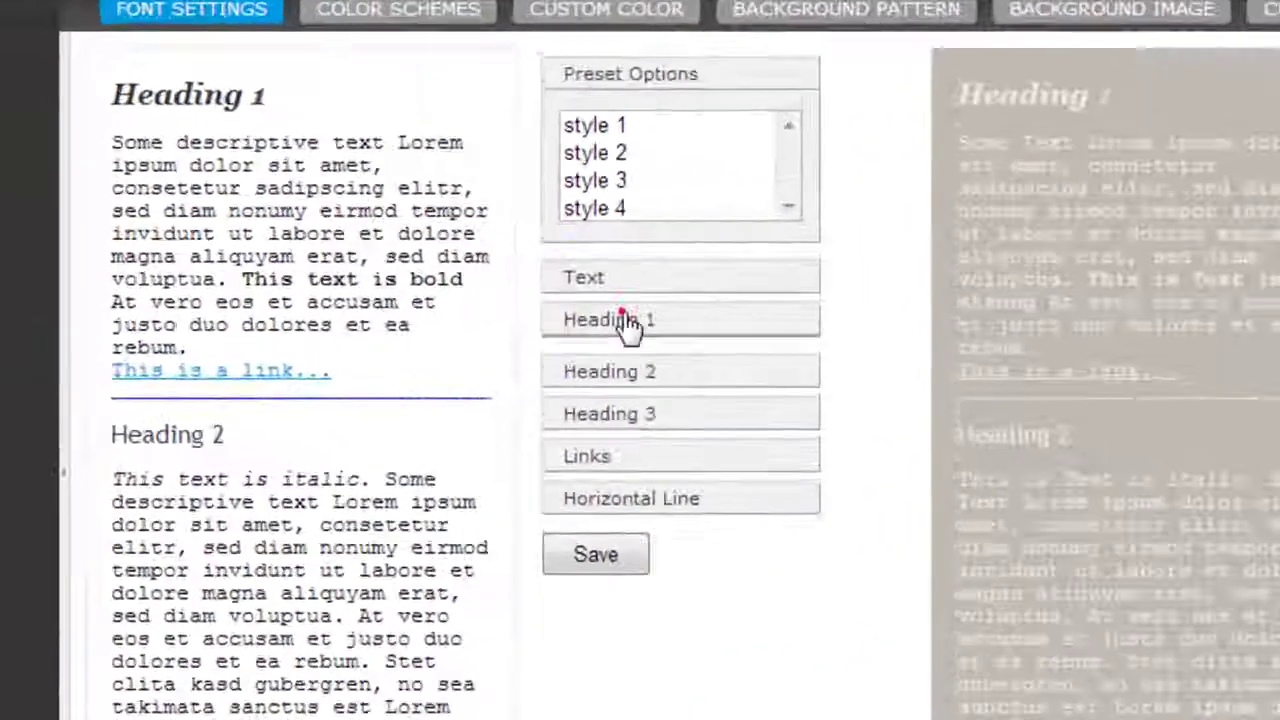
left_click(343, 284)
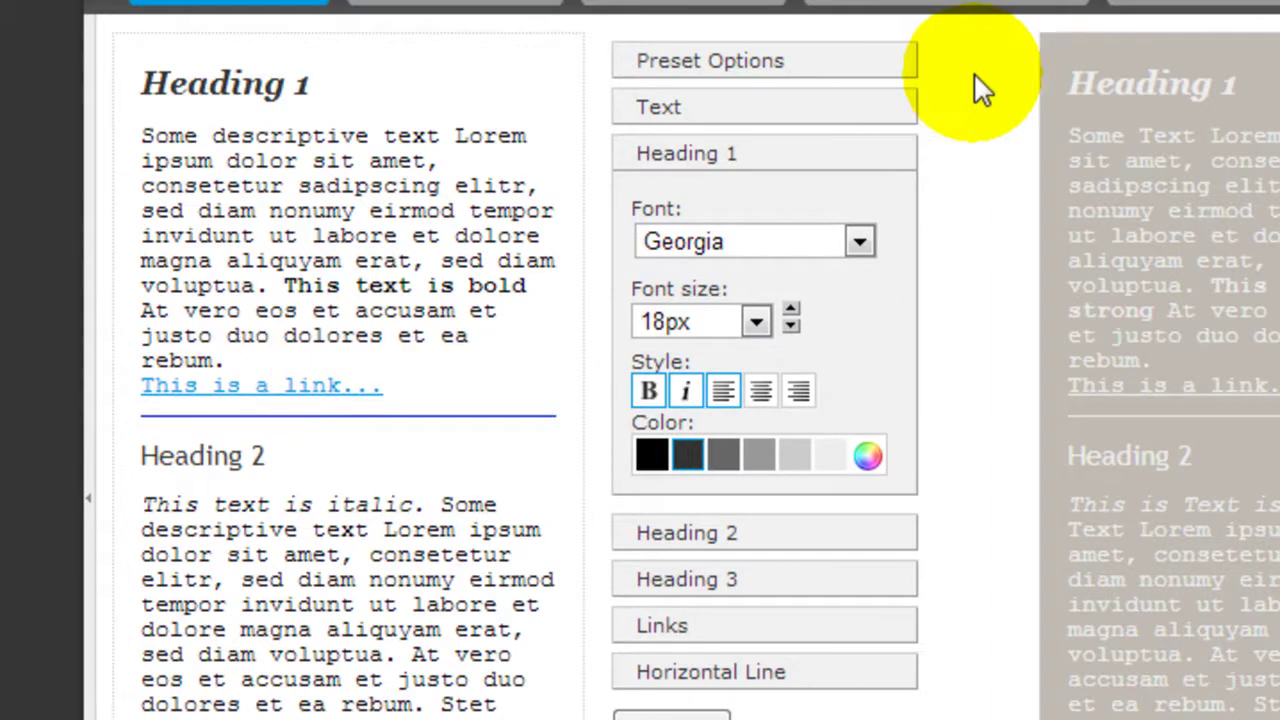
left_click(763, 70)
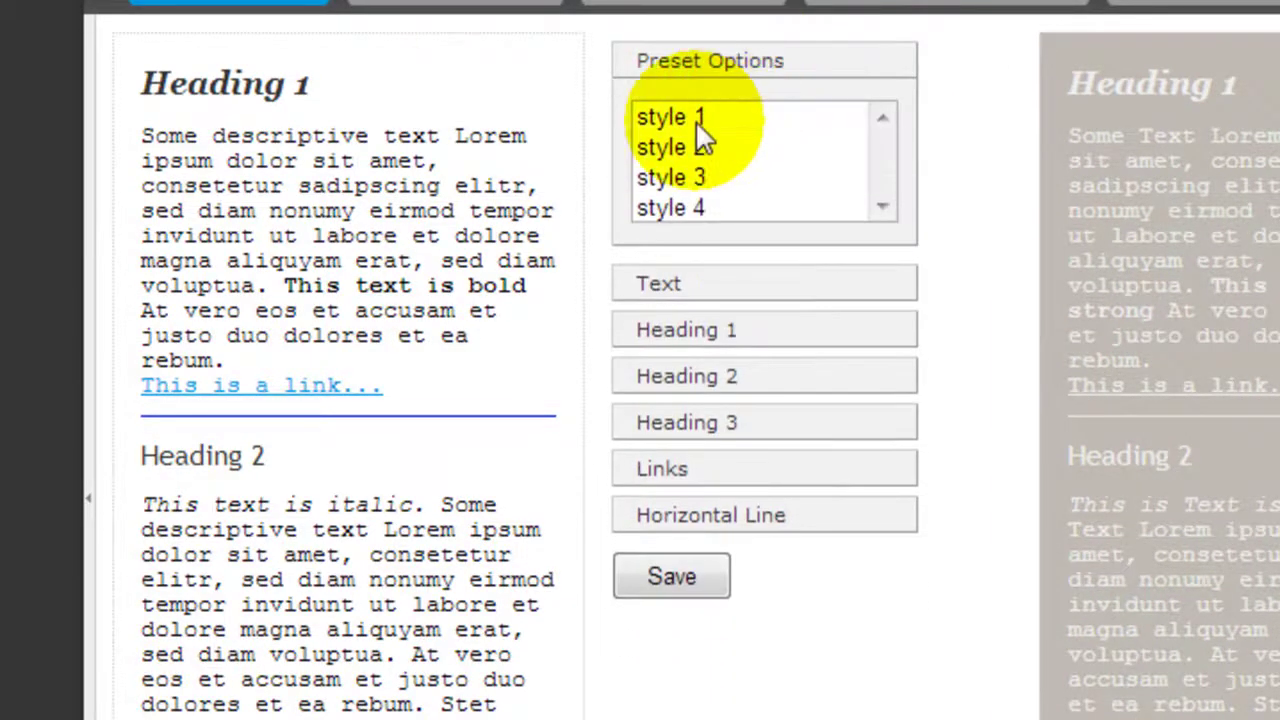
left_click(698, 125)
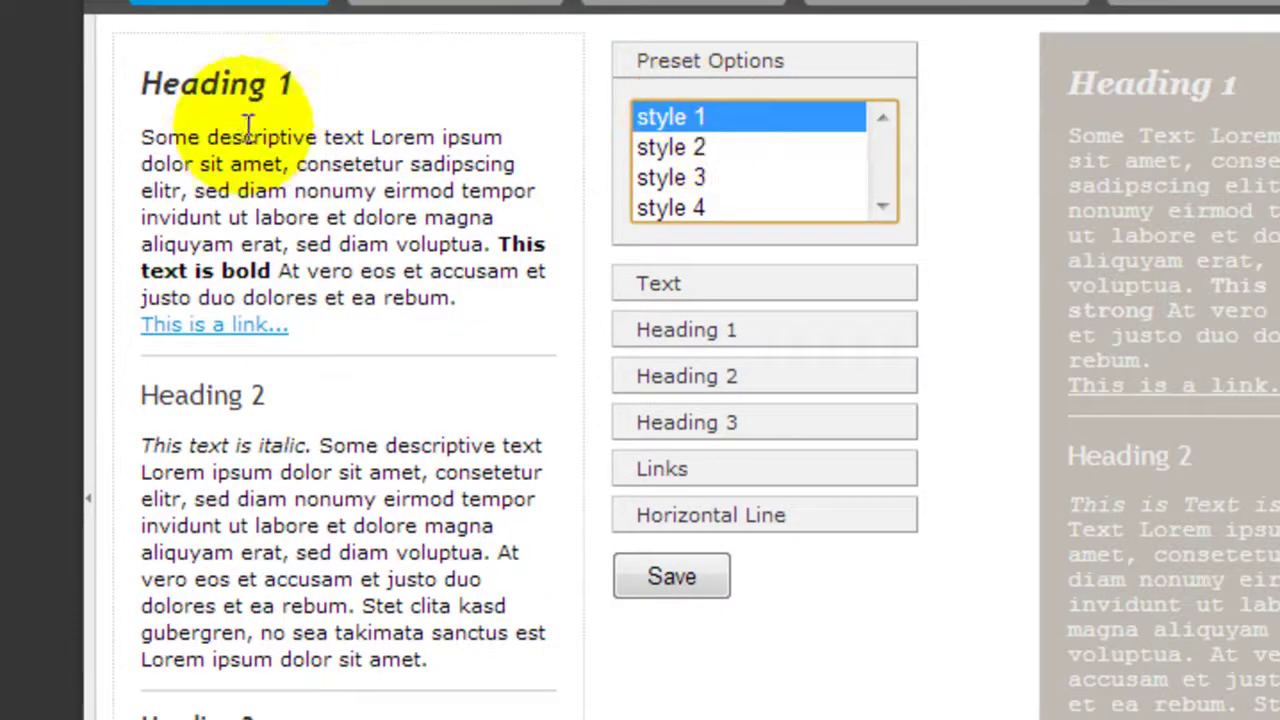
left_click(676, 582)
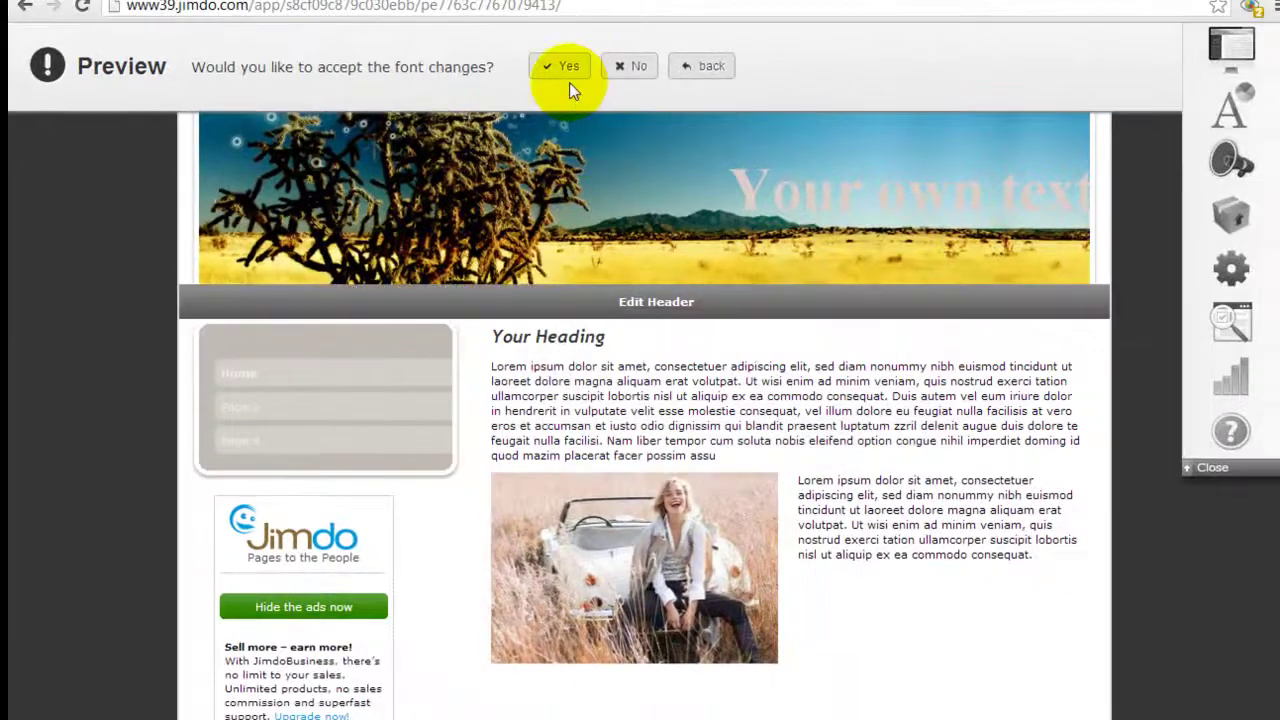
Accept the style 1 fonts and make the first paragraph red from 'dolor in hendrerit' onward.
left_click(563, 70)
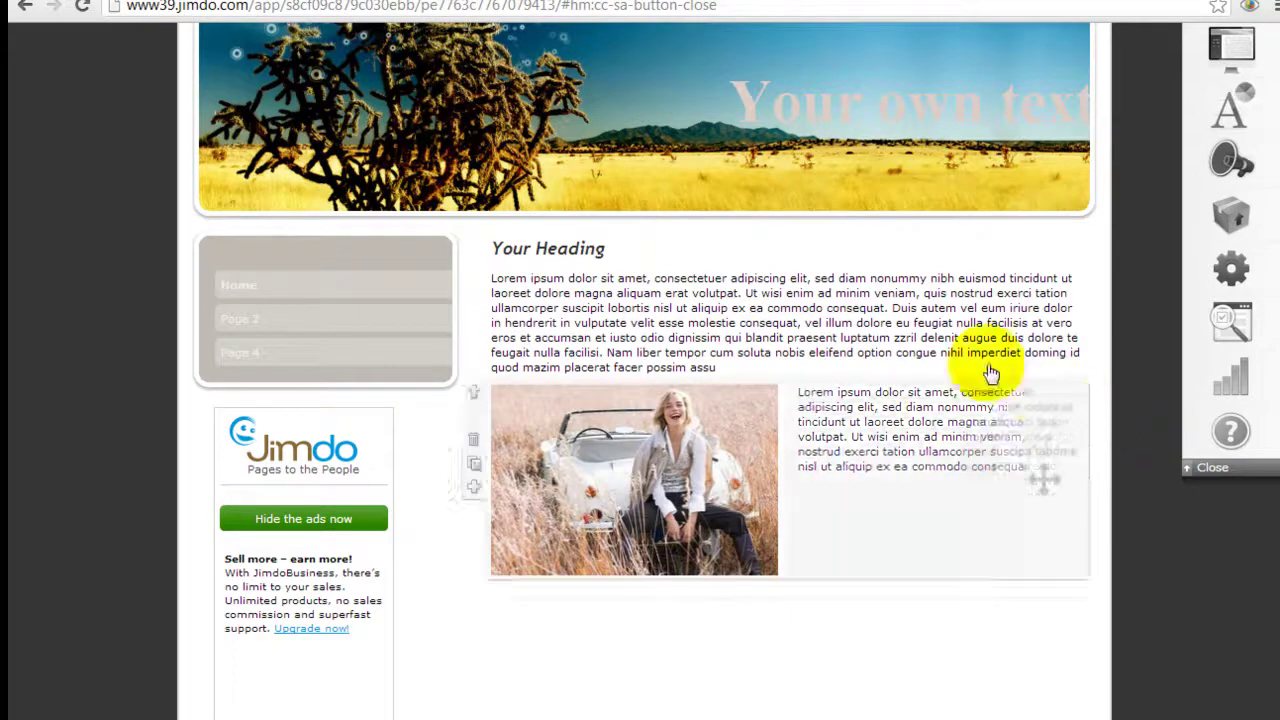
mouse_move(724, 309)
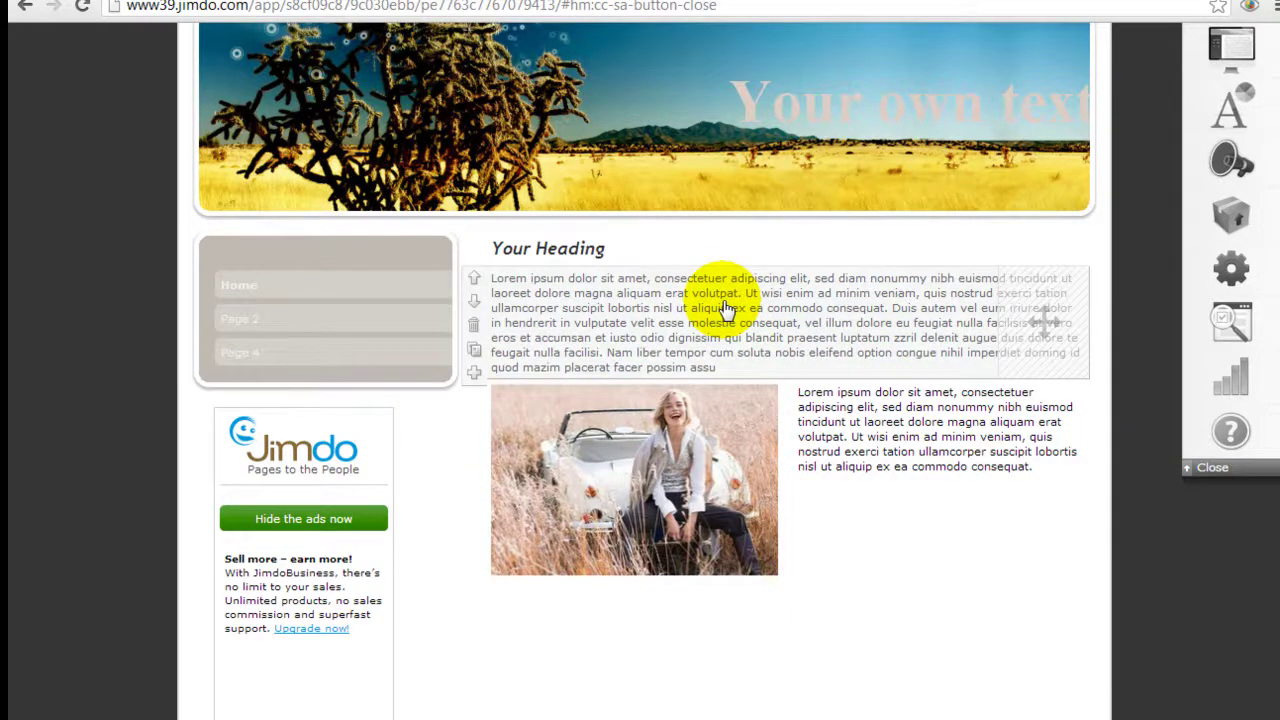
left_click(781, 316)
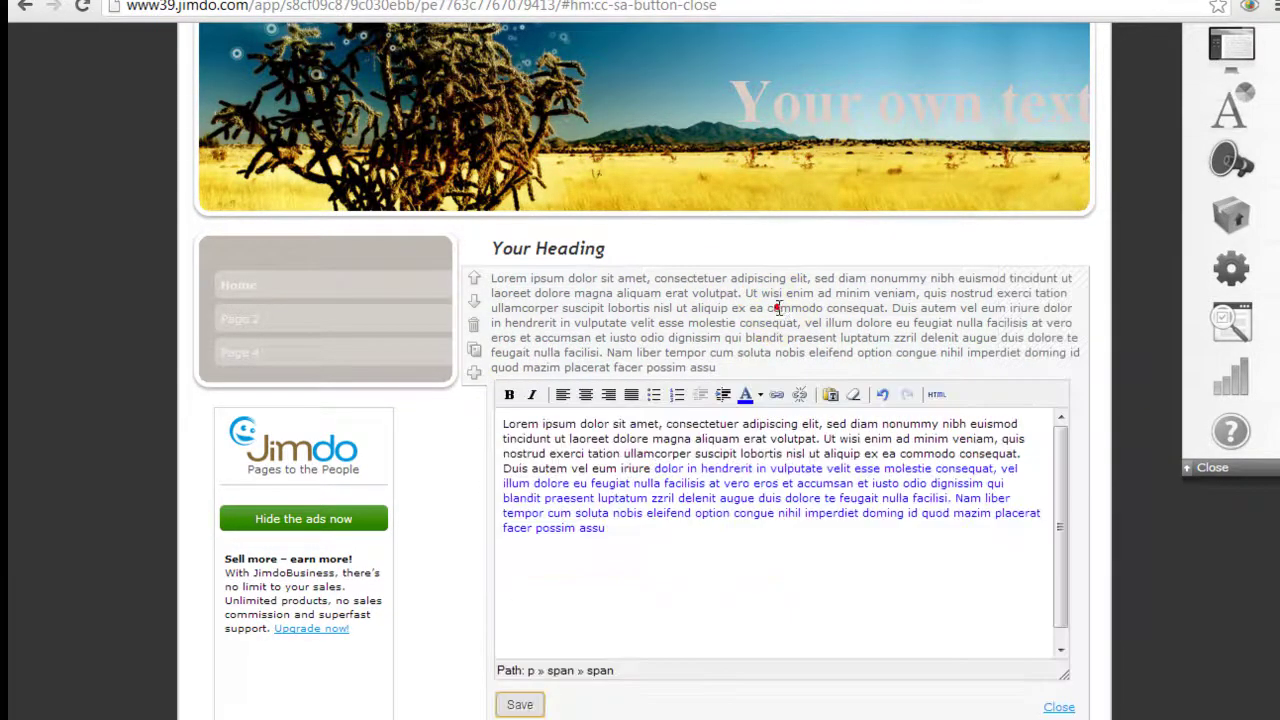
left_click_drag(657, 468, 808, 532)
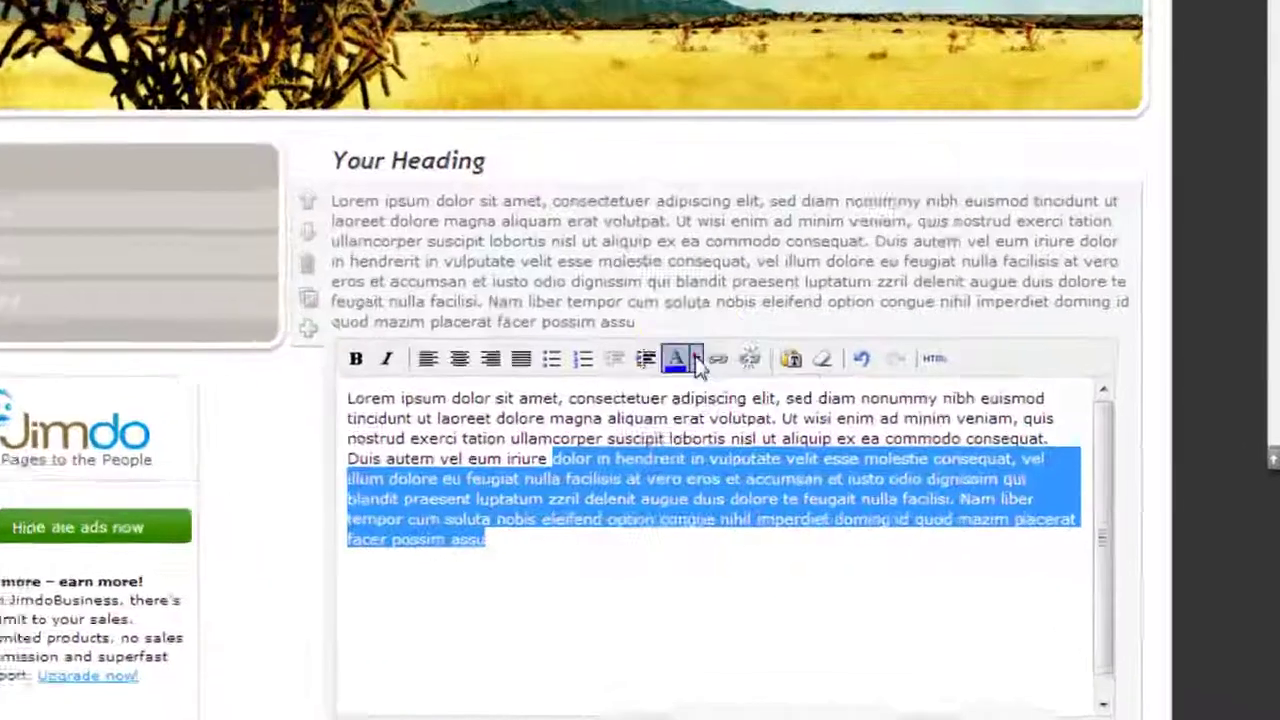
left_click(698, 366)
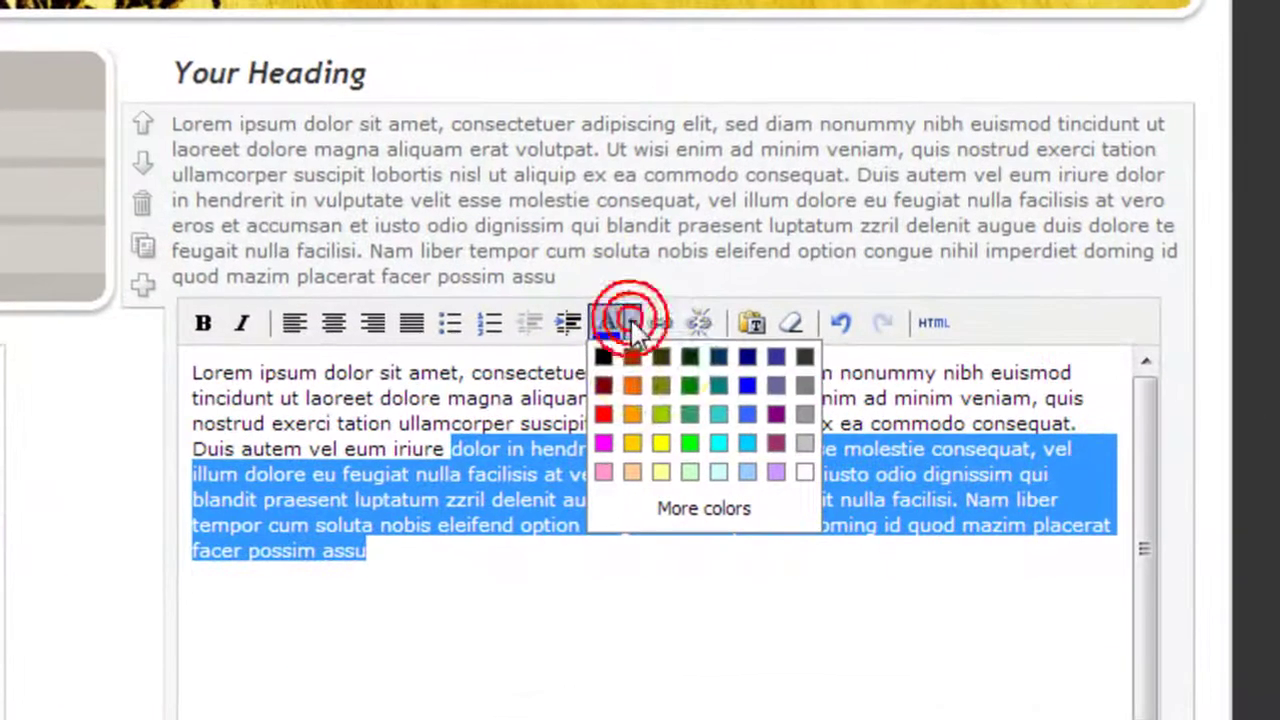
left_click(676, 436)
left_click(601, 638)
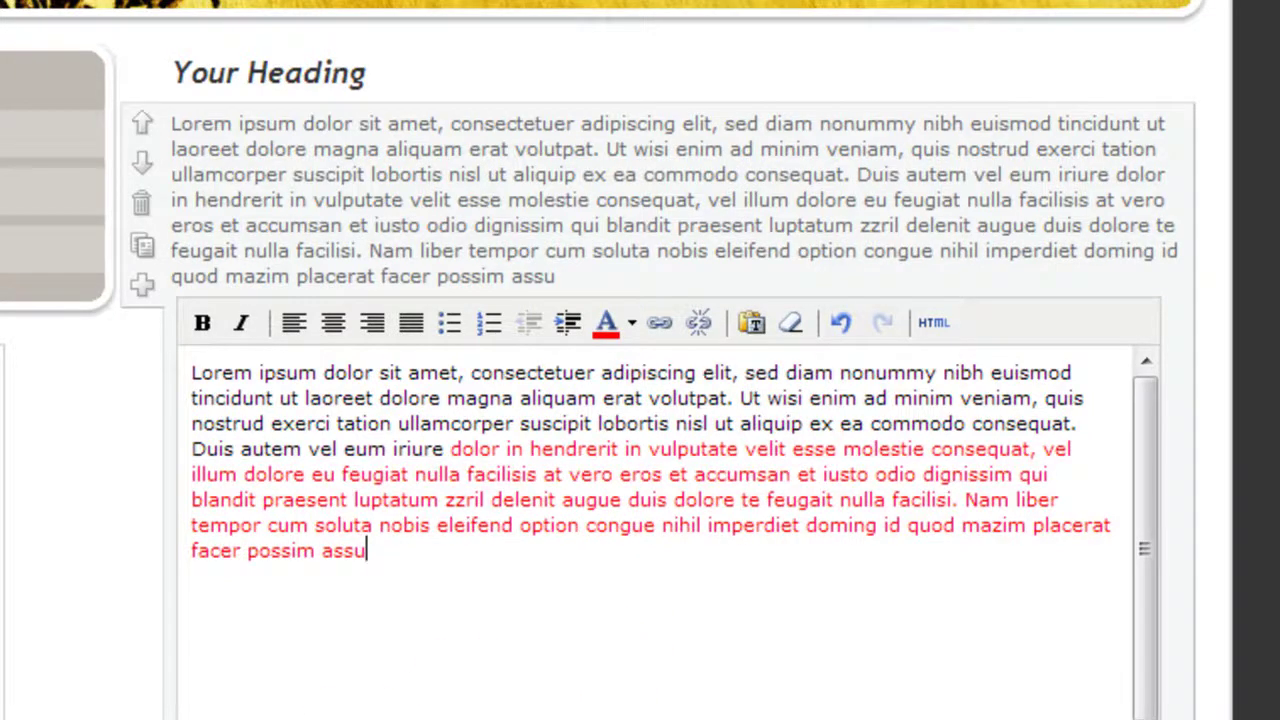